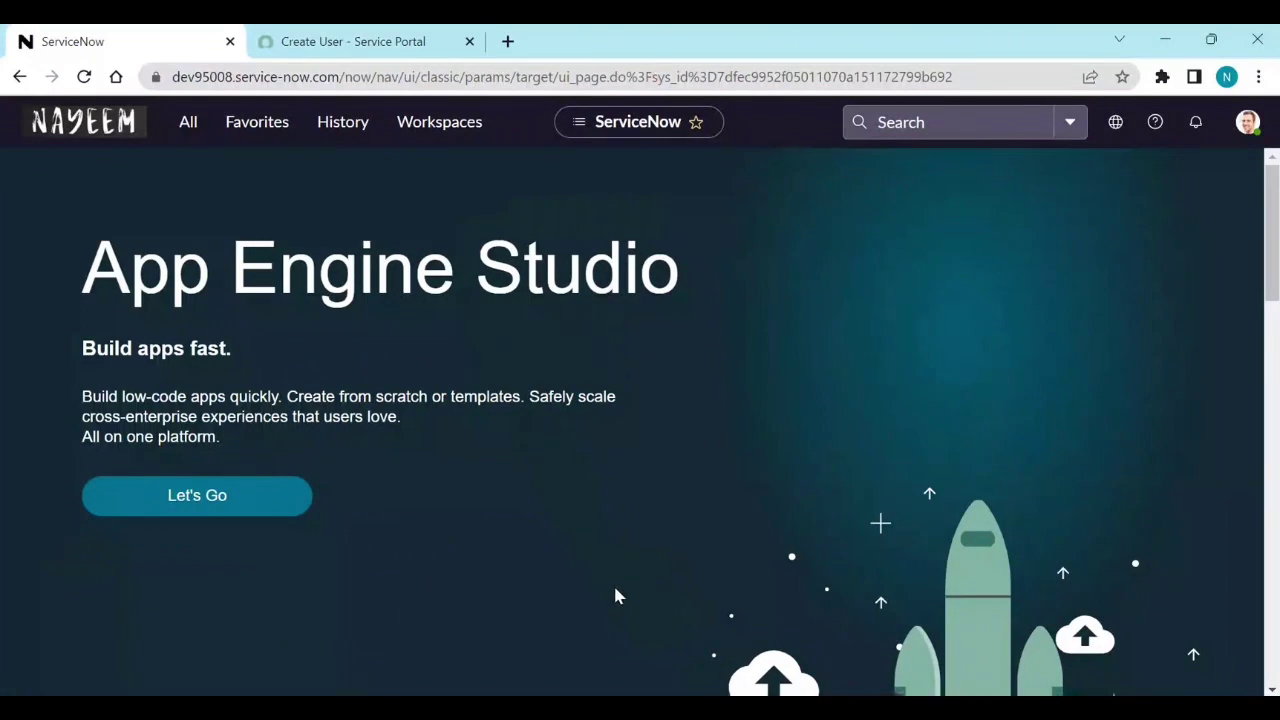
Fill the portal Create User form's name, email, phone and display name with test values and submit.
click(339, 46)
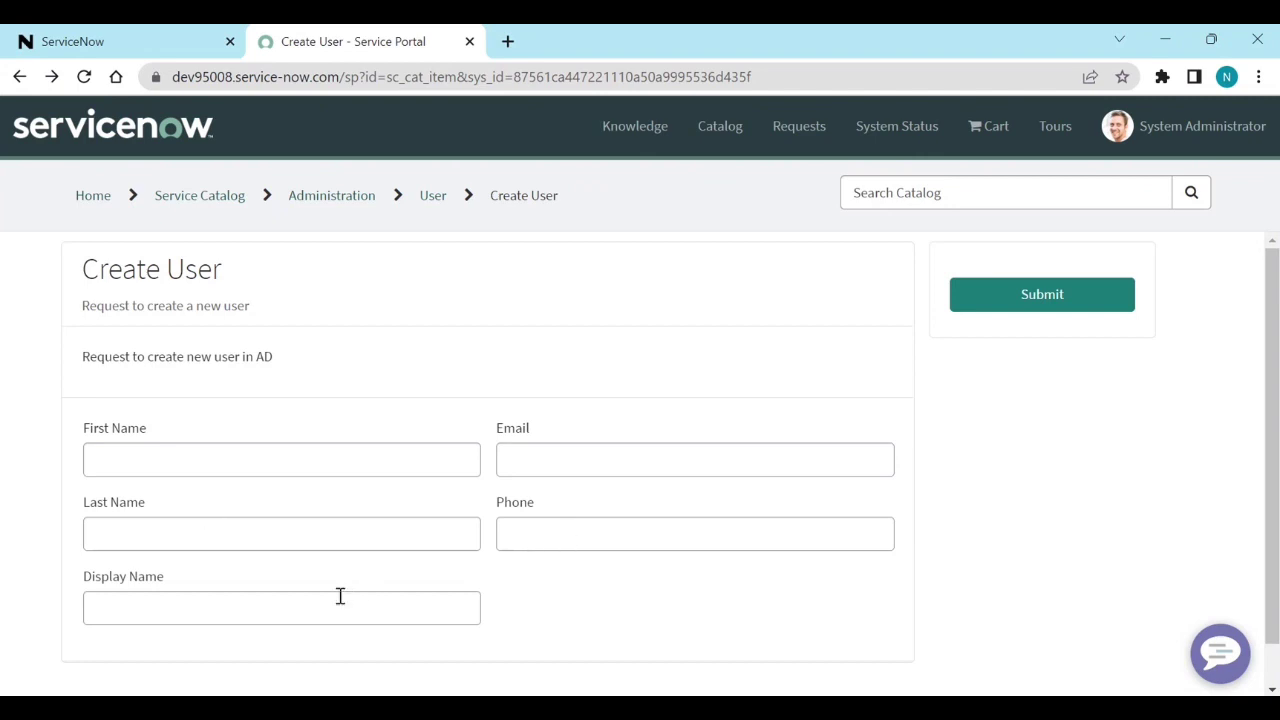
click(277, 460)
text(wdwff)
click(600, 455)
text(ffe)
click(589, 535)
text(FFEFE)
click(314, 538)
text(fe)
key(Caps_Lock)
click(289, 617)
text(FEFDF)
click(995, 303)
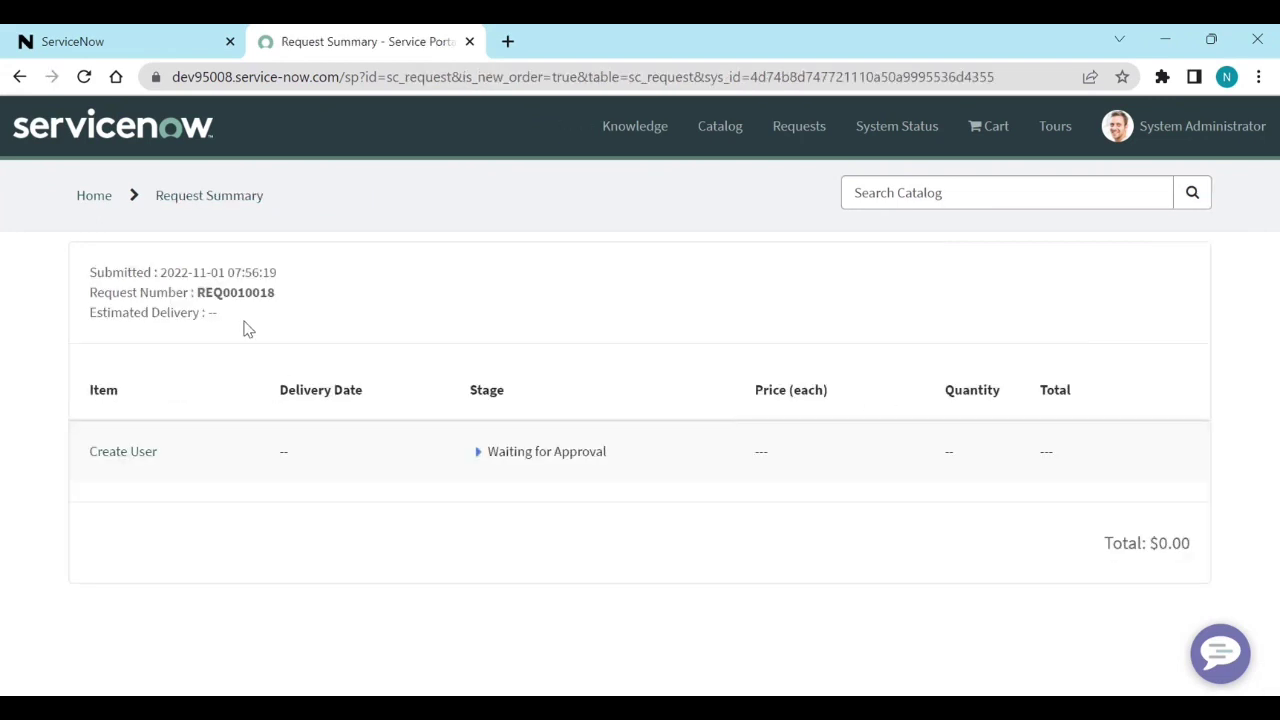
Copy the new requested item's number and open that RITM via global search in the main tab.
click(123, 451)
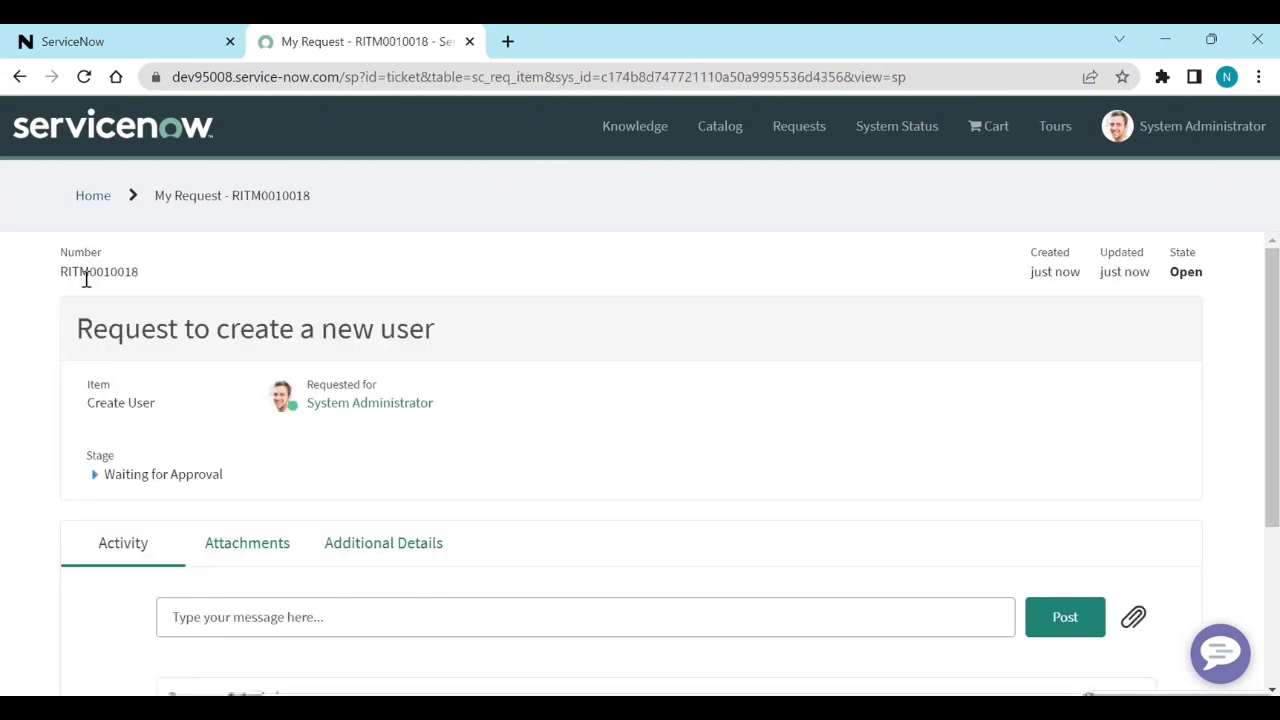
double_click(89, 273)
key(ctrl+c)
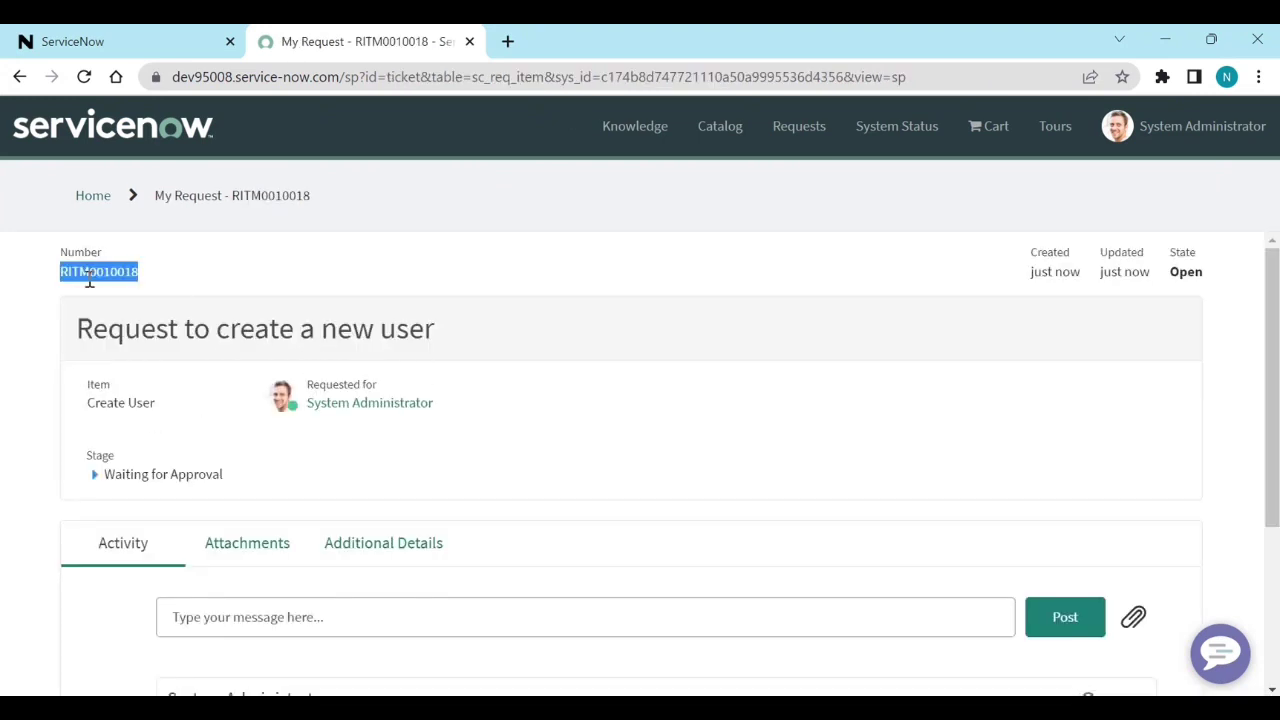
click(62, 41)
click(987, 124)
key(ctrl+v)
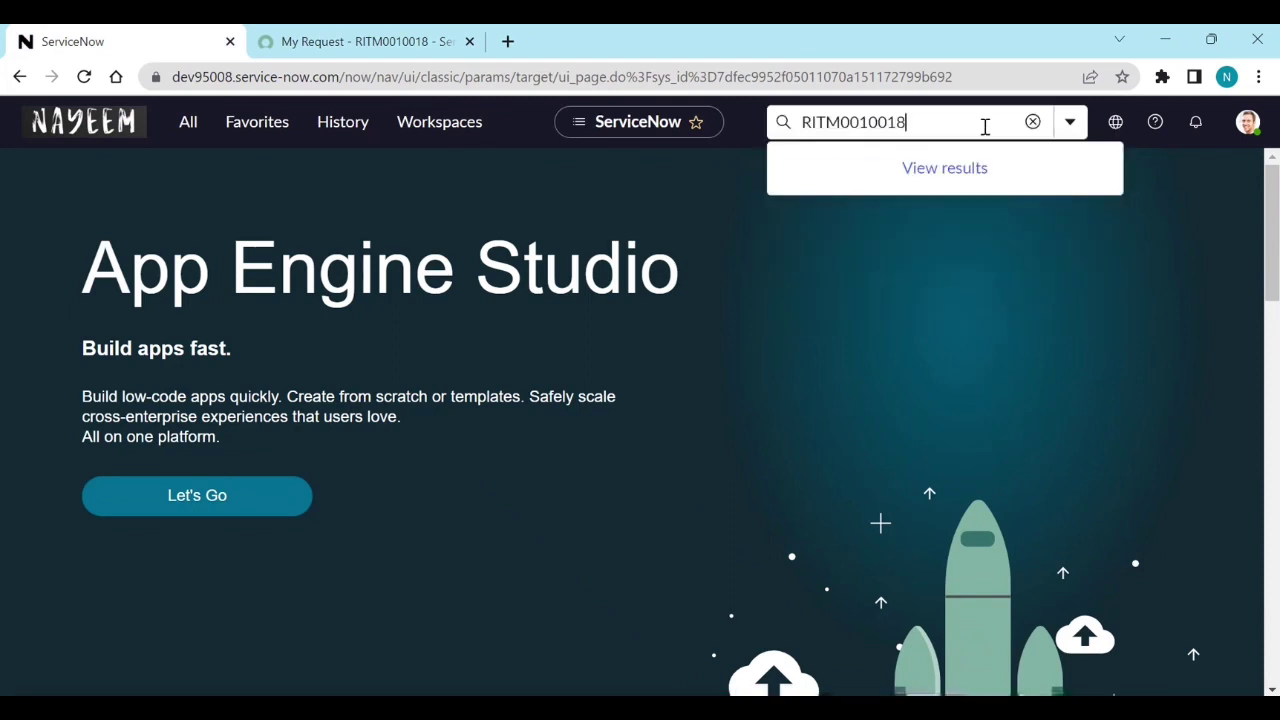
click(958, 192)
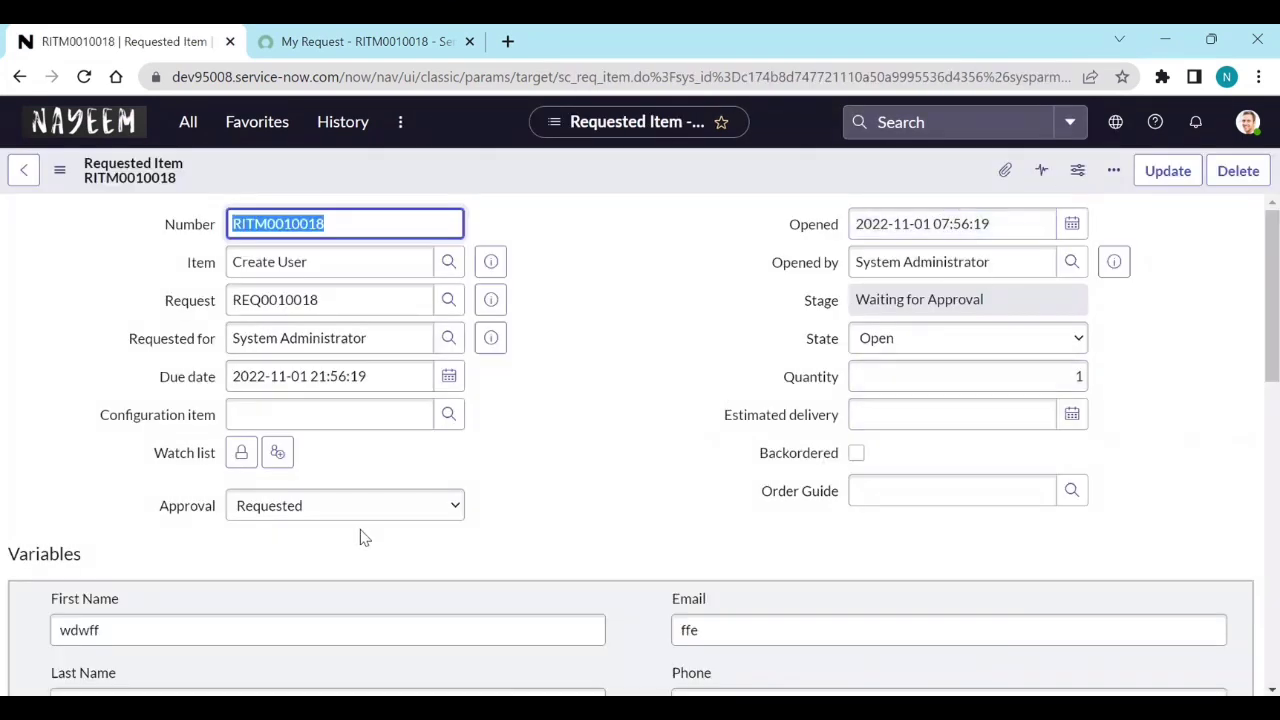
Append 'cvd' to the RITM's Last Name variable, showing the catalog variables can still be edited.
scroll(222, 452, down, 3)
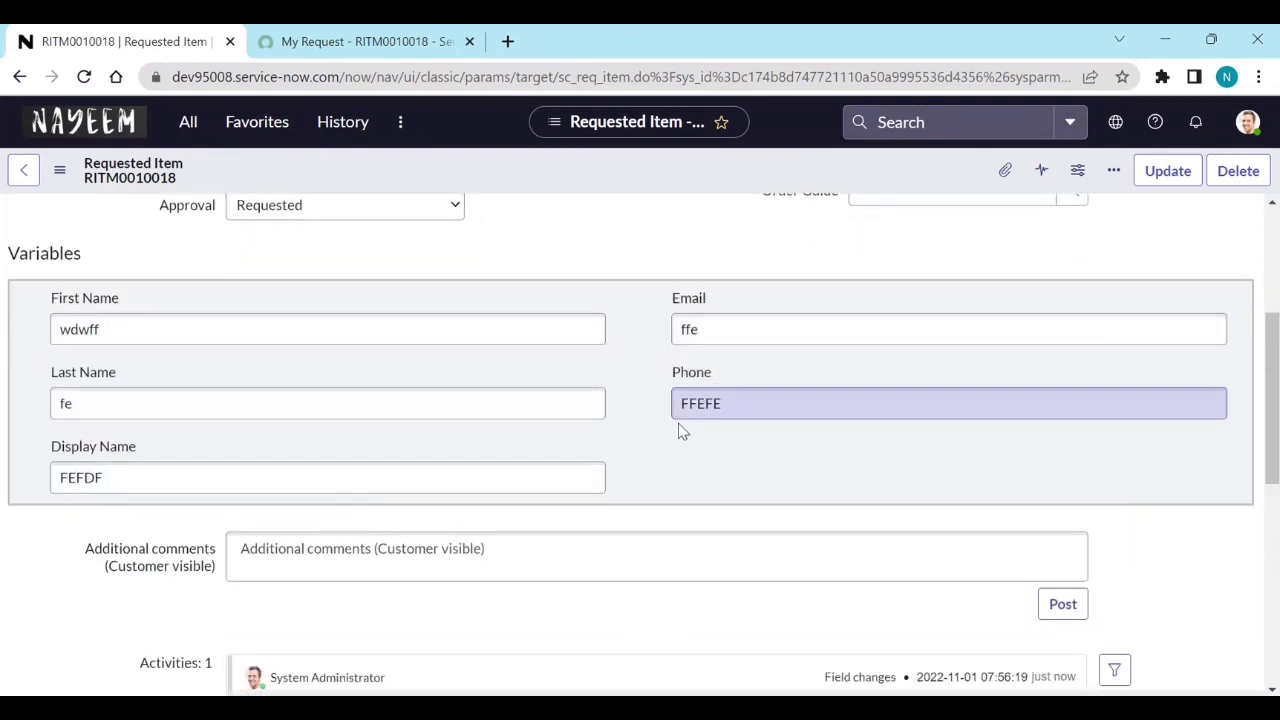
click(492, 480)
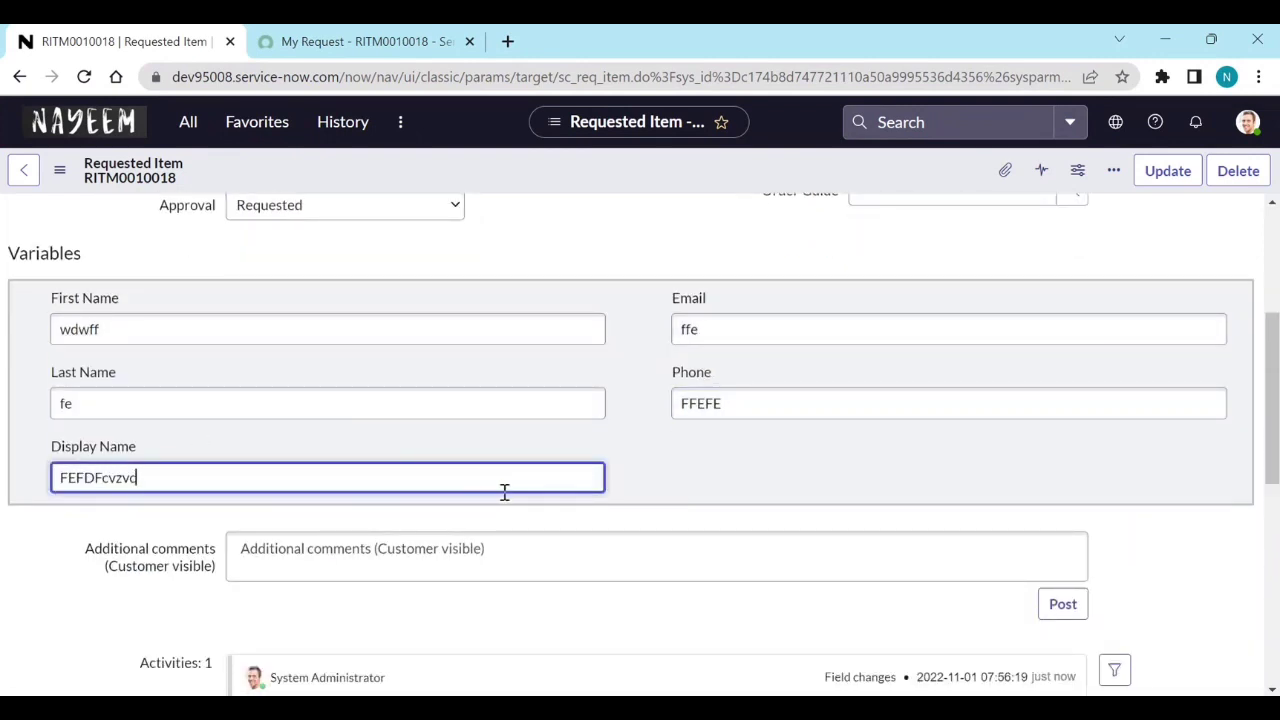
click(454, 414)
text(cvd)
click(449, 337)
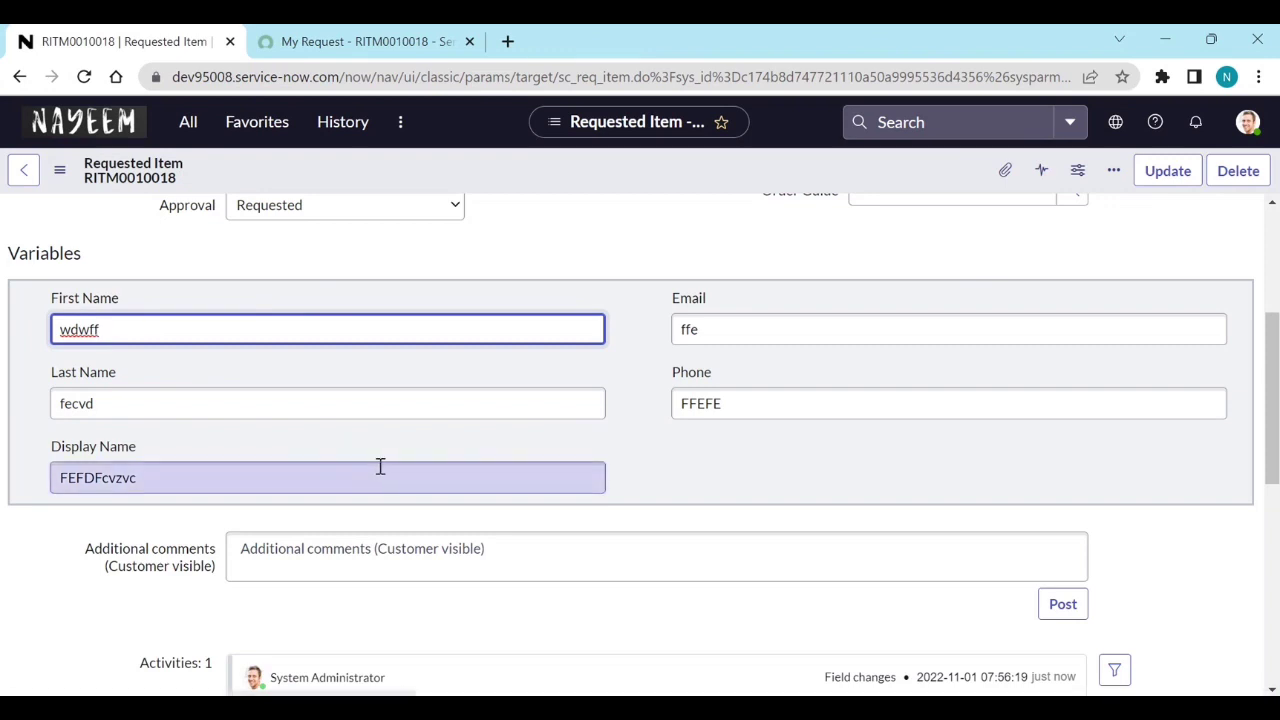
scroll(394, 489, up, 3)
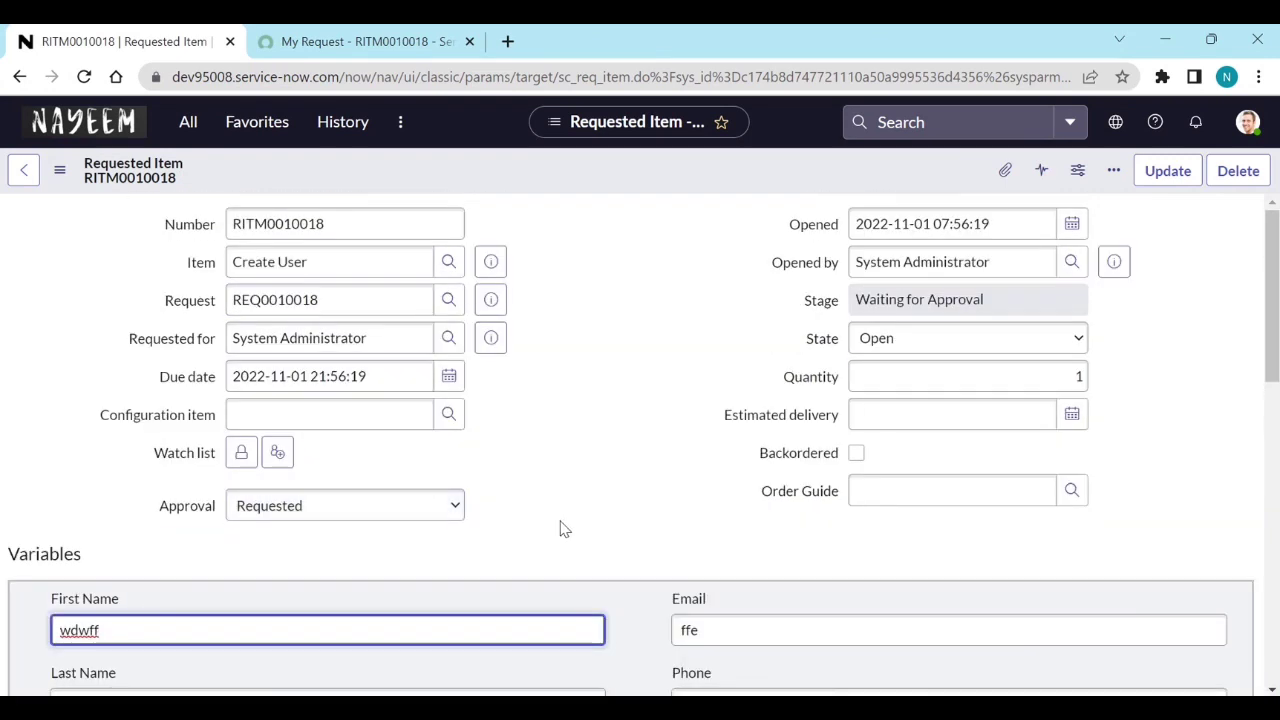
scroll(554, 557, down, 2)
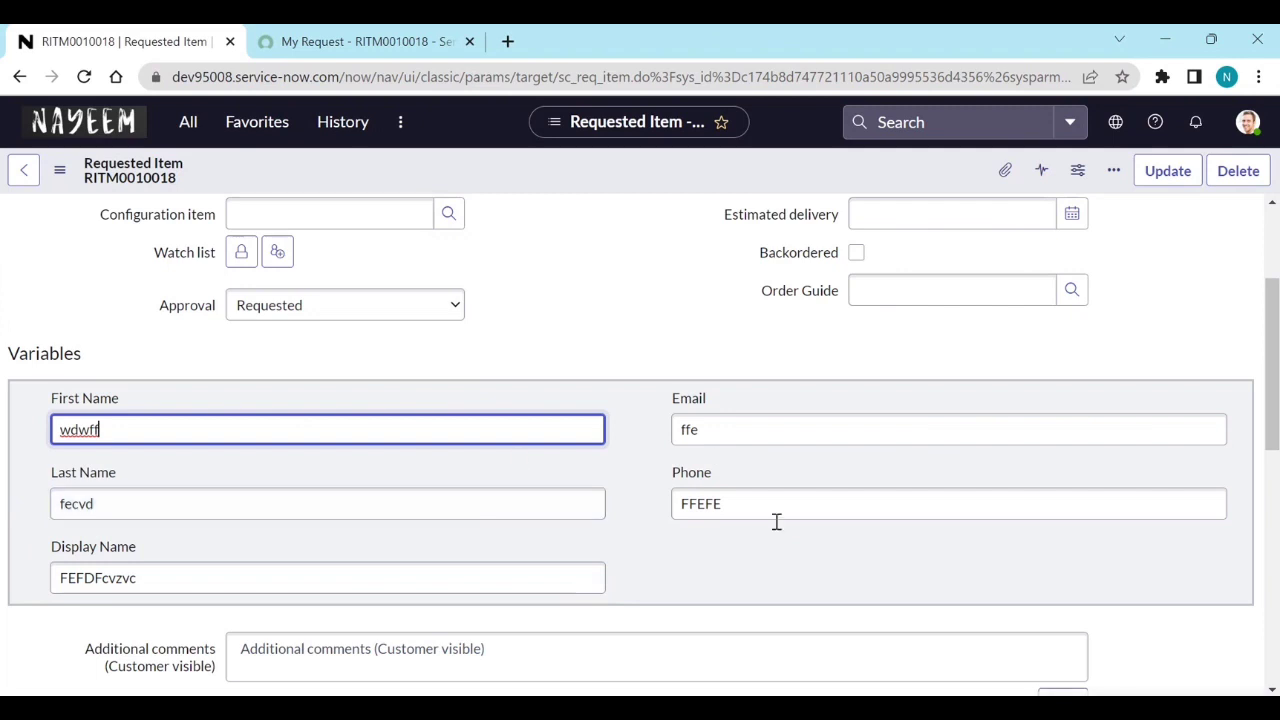
Leave the RITM form for the Requested Item client scripts and open Variable Editor Readonly.
right_click(486, 186)
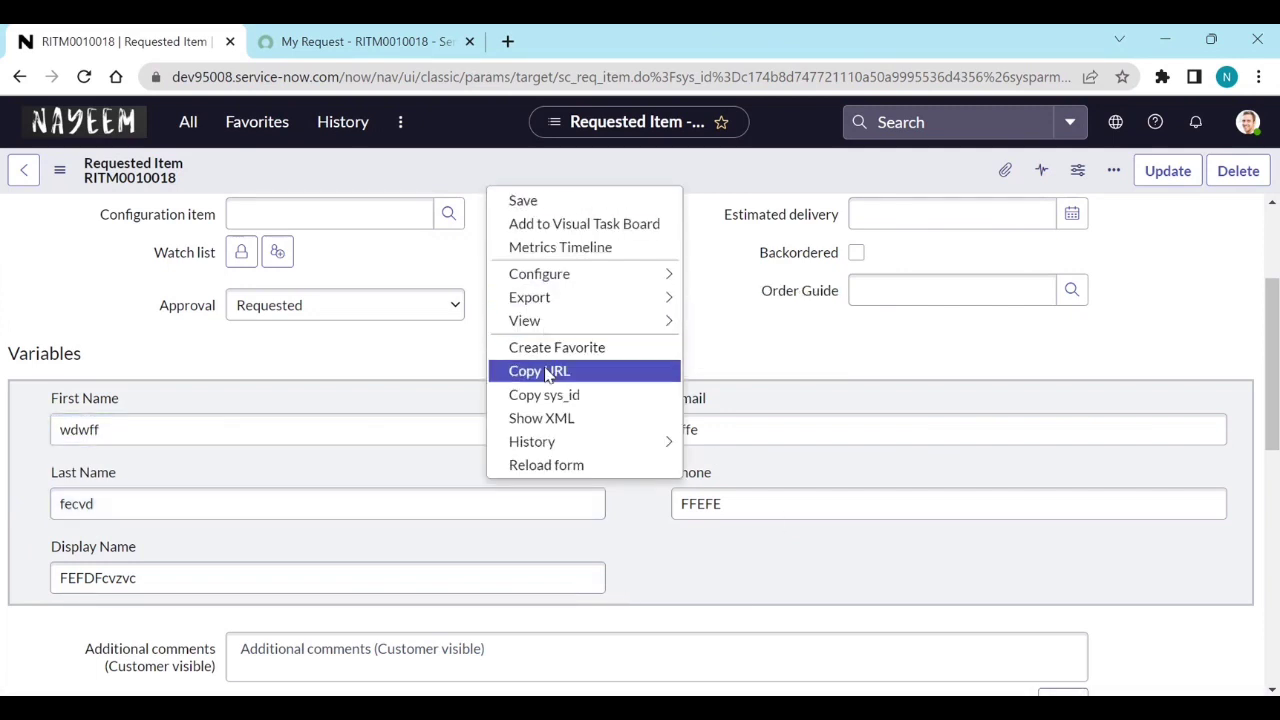
mouse_move(567, 284)
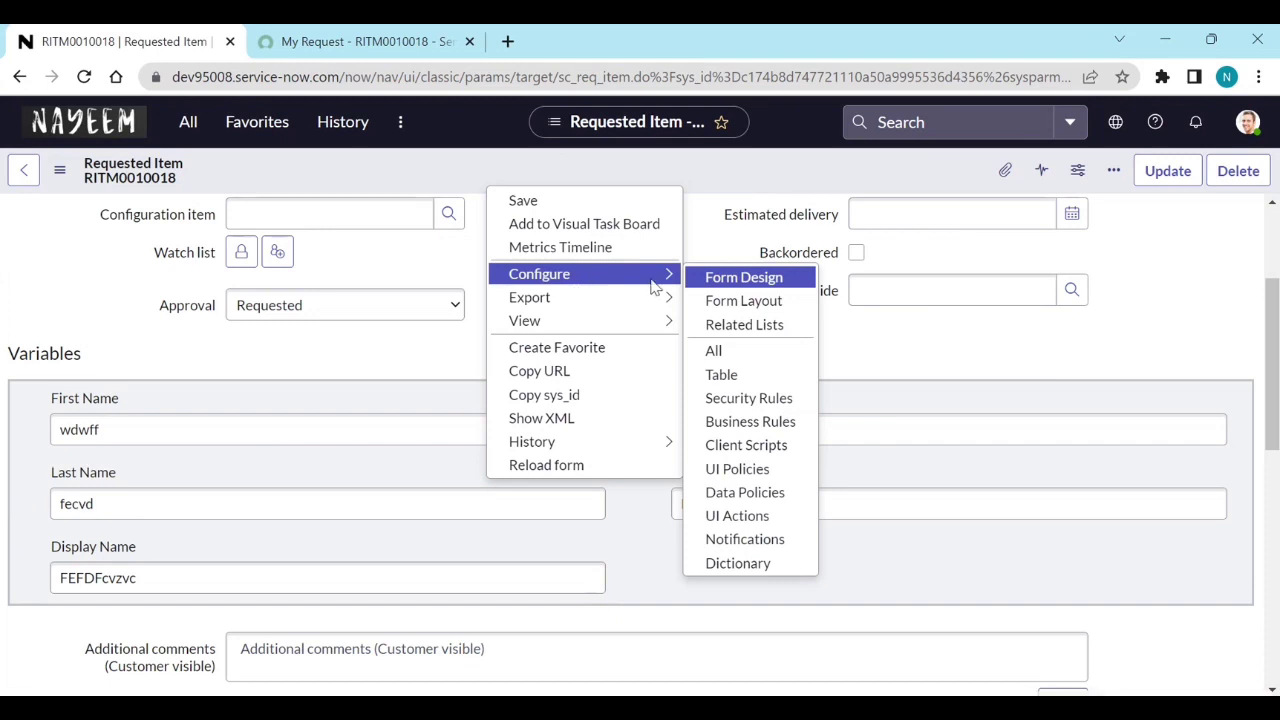
click(746, 445)
click(737, 190)
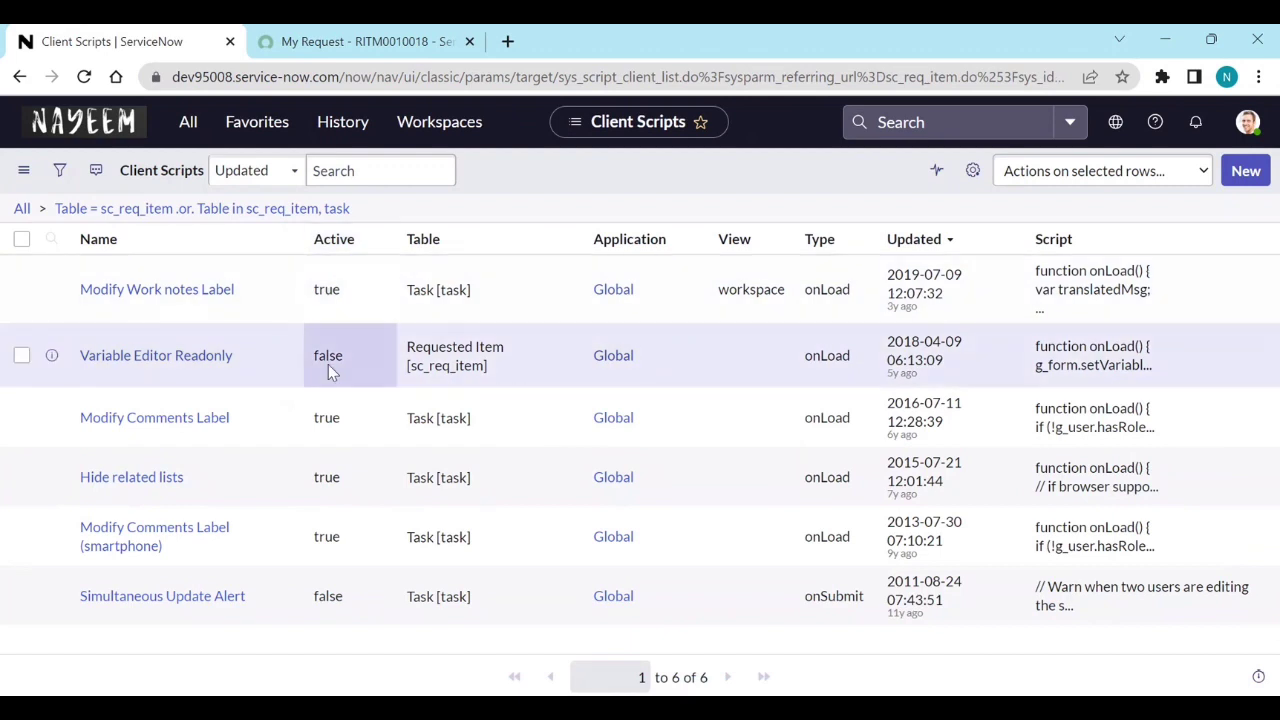
click(201, 366)
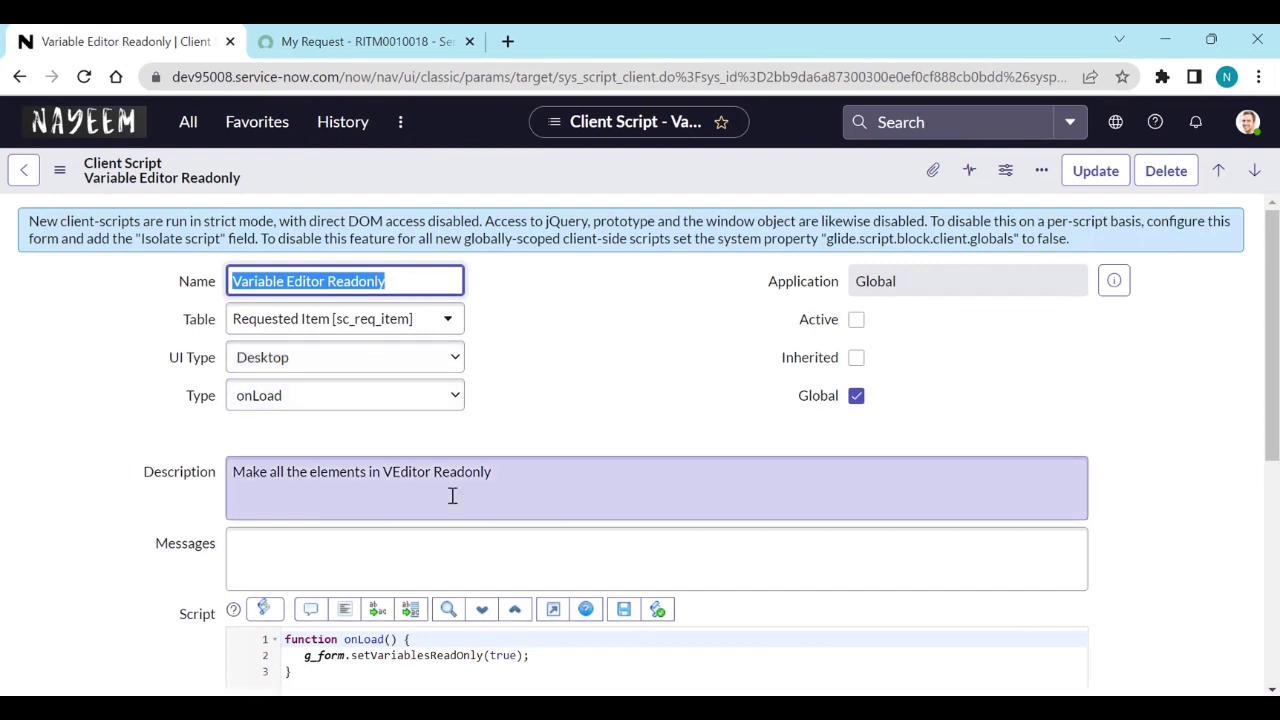
Review the script's g_form.setVariablesReadOnly(true) line, mark it Active and save.
scroll(449, 494, down, 3)
click(305, 378)
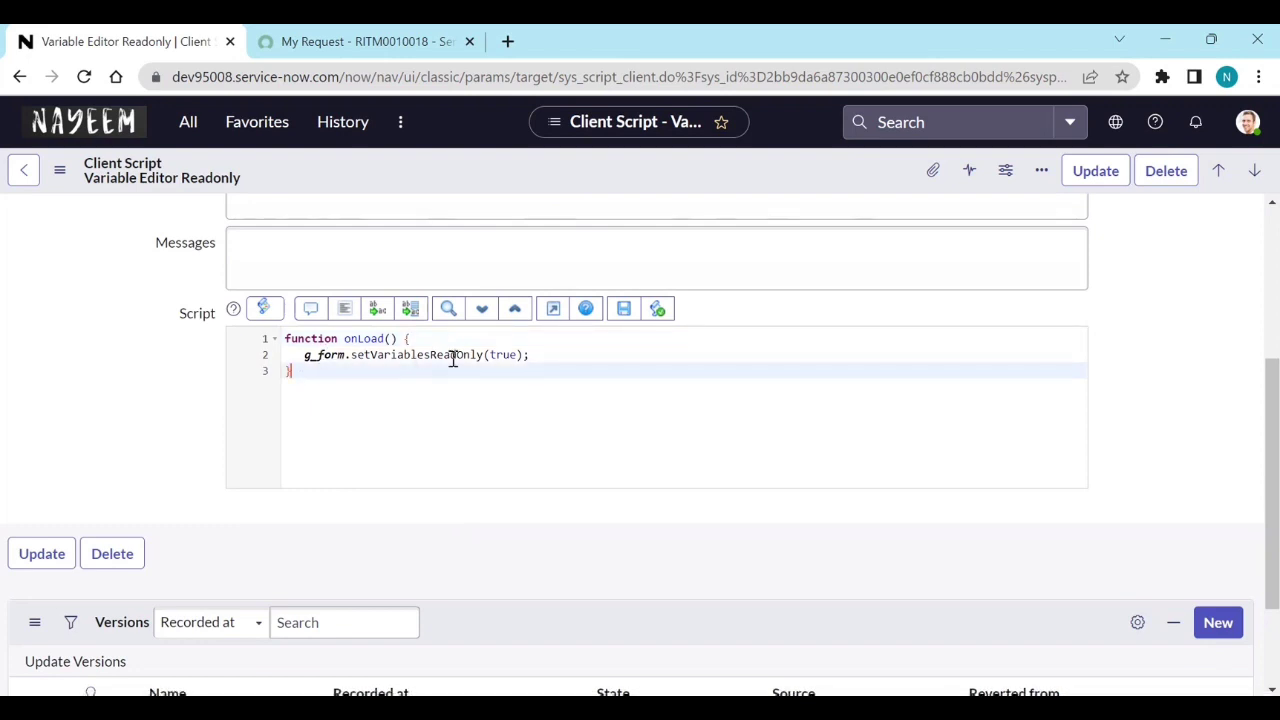
drag(529, 355, 301, 355)
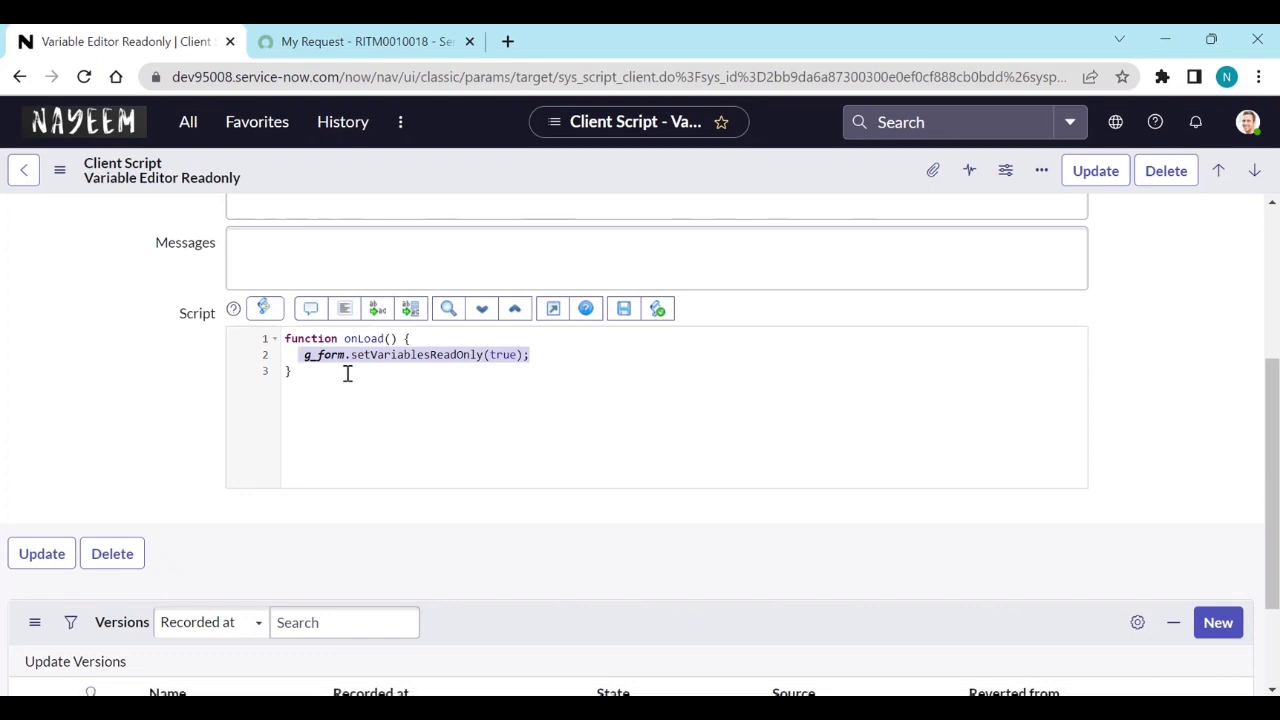
scroll(409, 440, up, 3)
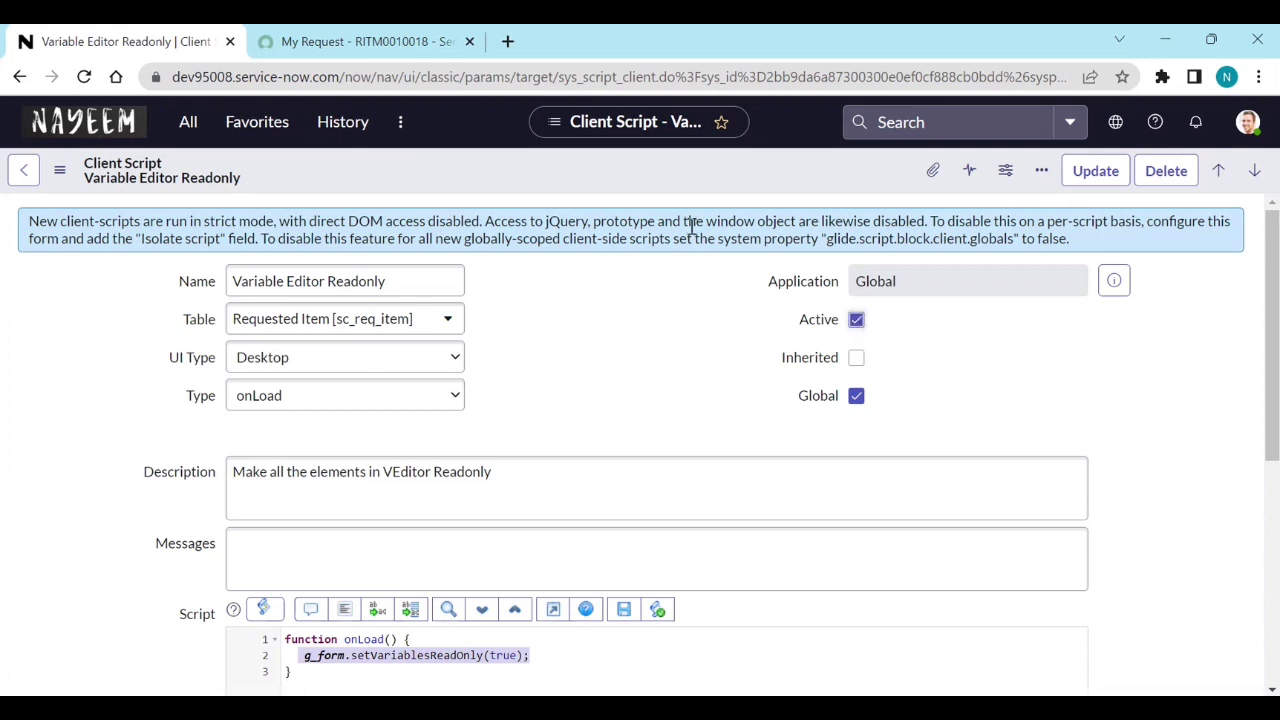
right_click(629, 191)
click(659, 204)
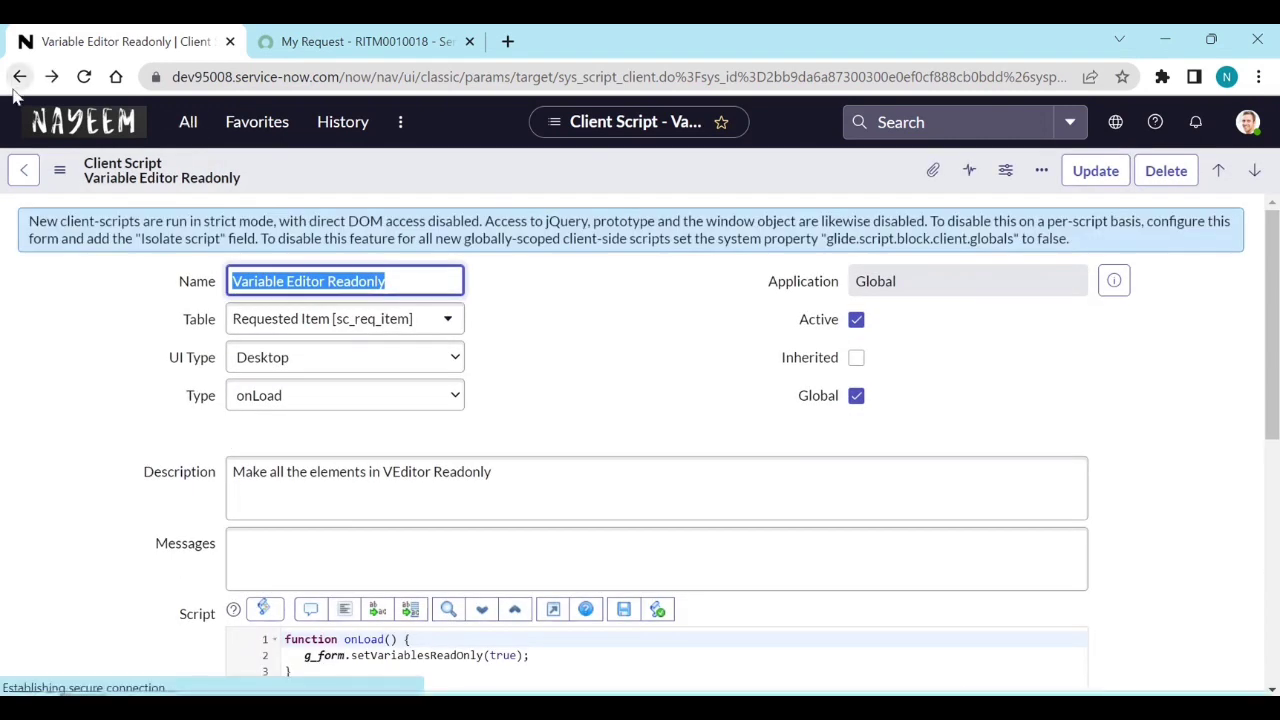
Go back through the client scripts list to requested item RITM0010018's Variables section.
click(16, 77)
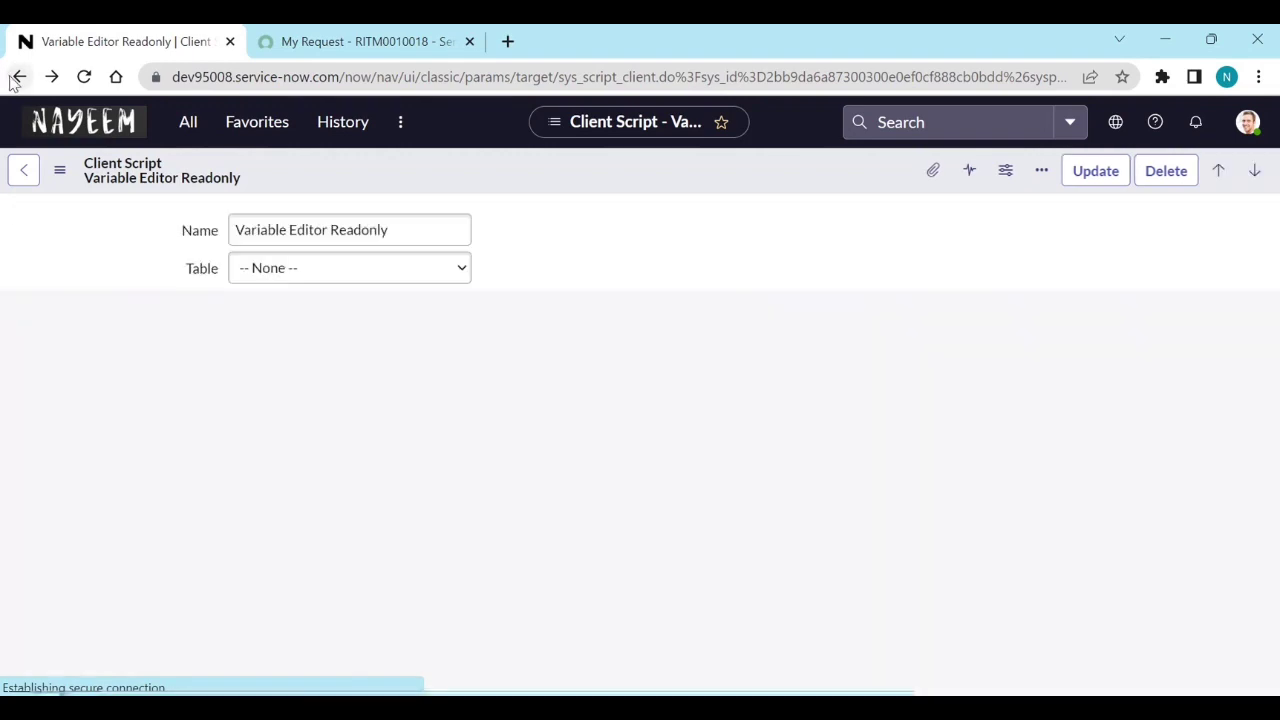
click(17, 77)
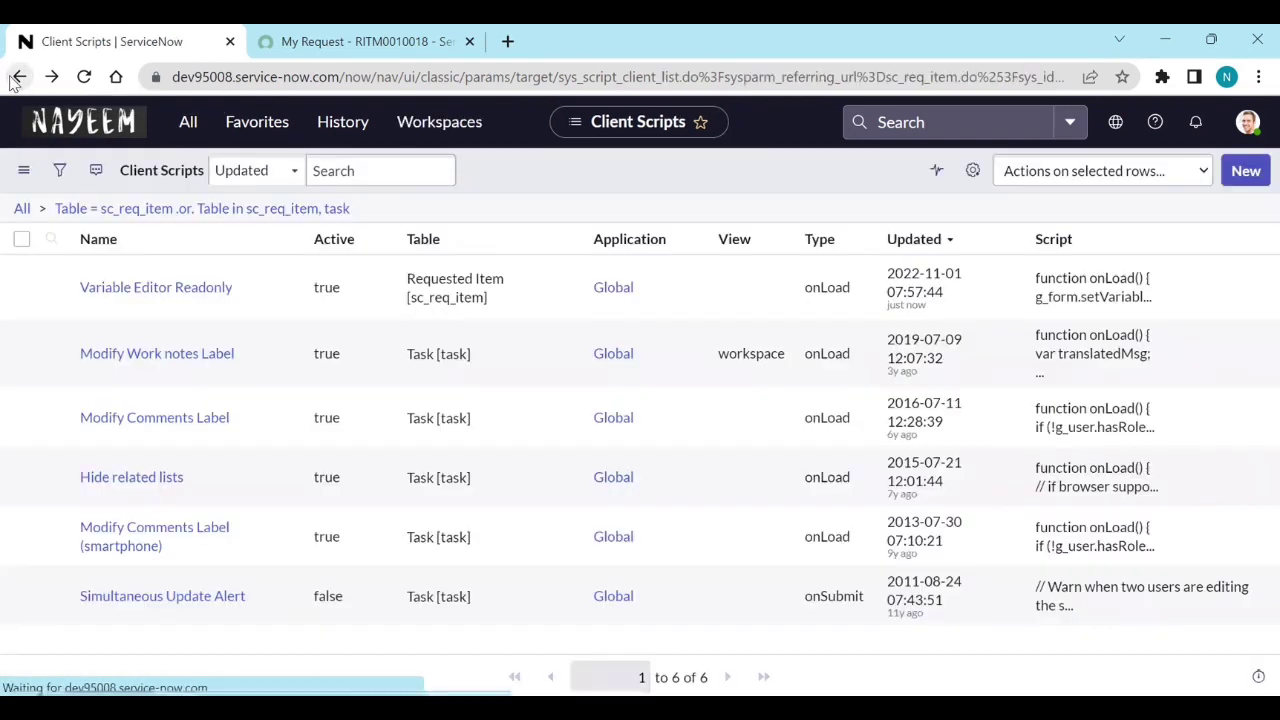
click(18, 77)
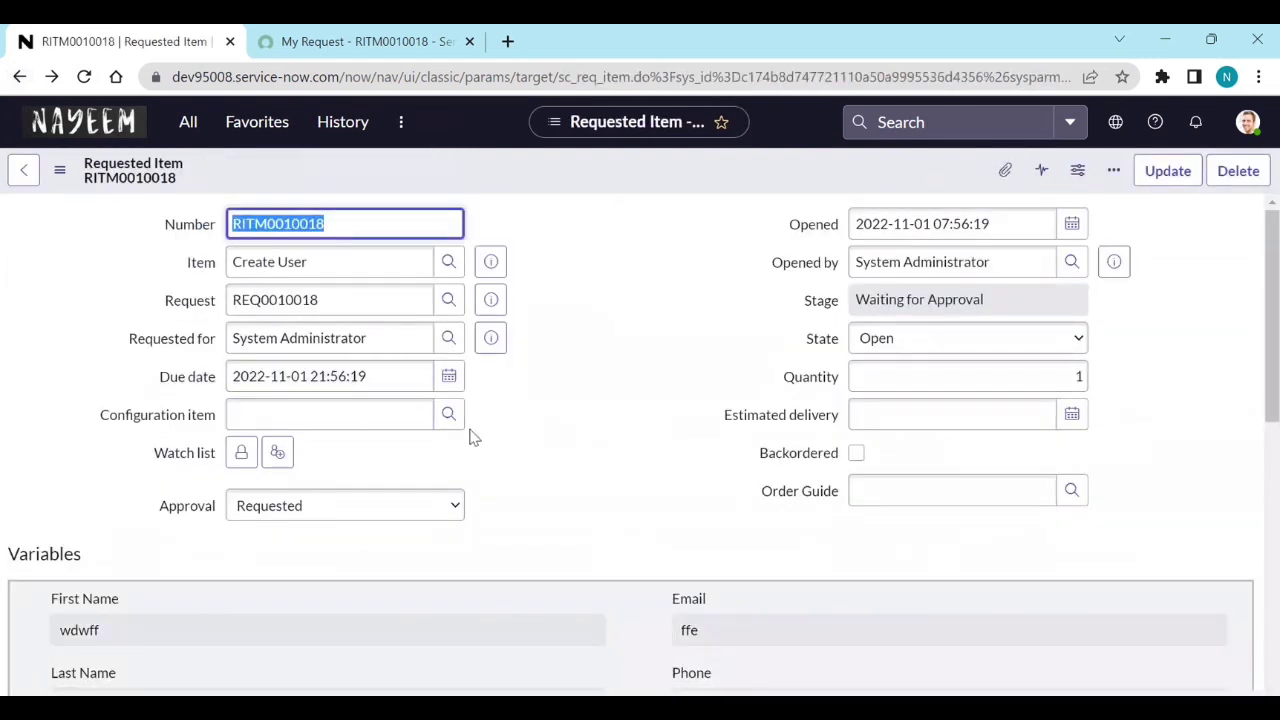
scroll(478, 443, down, 3)
Try First Name, Last Name, Email, Phone and Display Name repeatedly, confirming none can be edited.
click(178, 479)
click(743, 400)
click(743, 330)
click(350, 329)
click(257, 400)
click(213, 490)
click(768, 404)
click(743, 331)
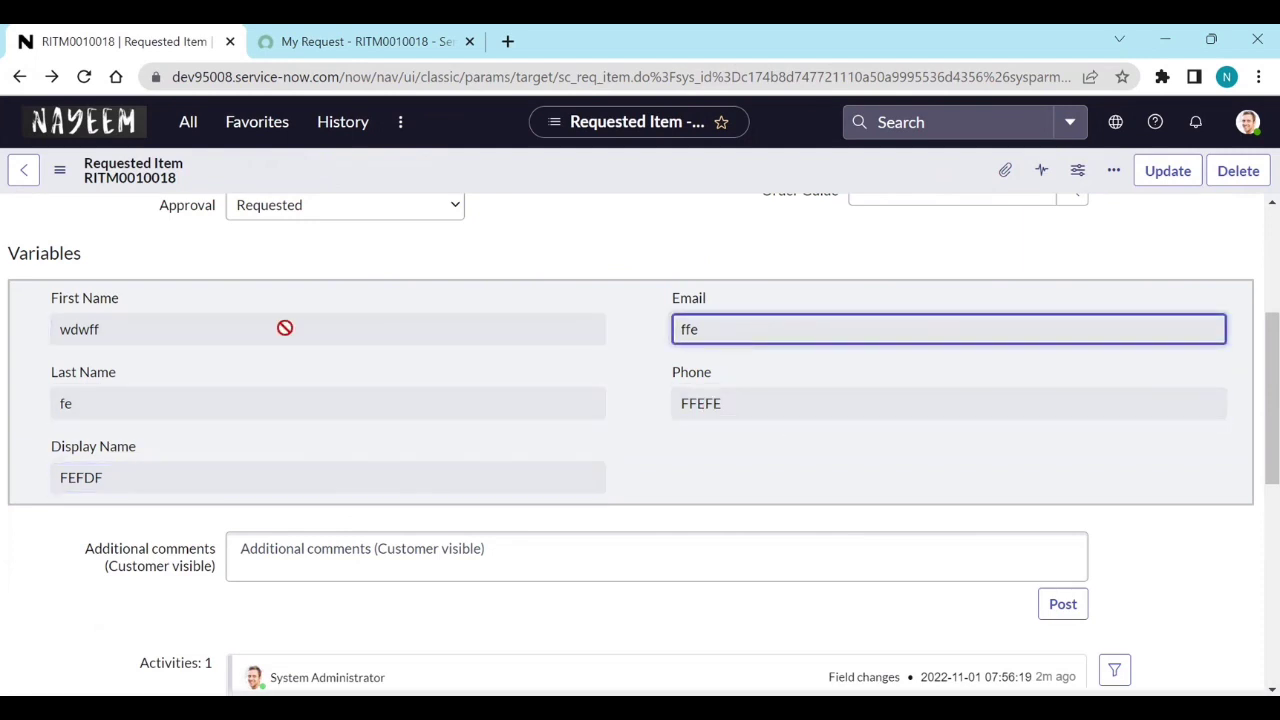
click(165, 405)
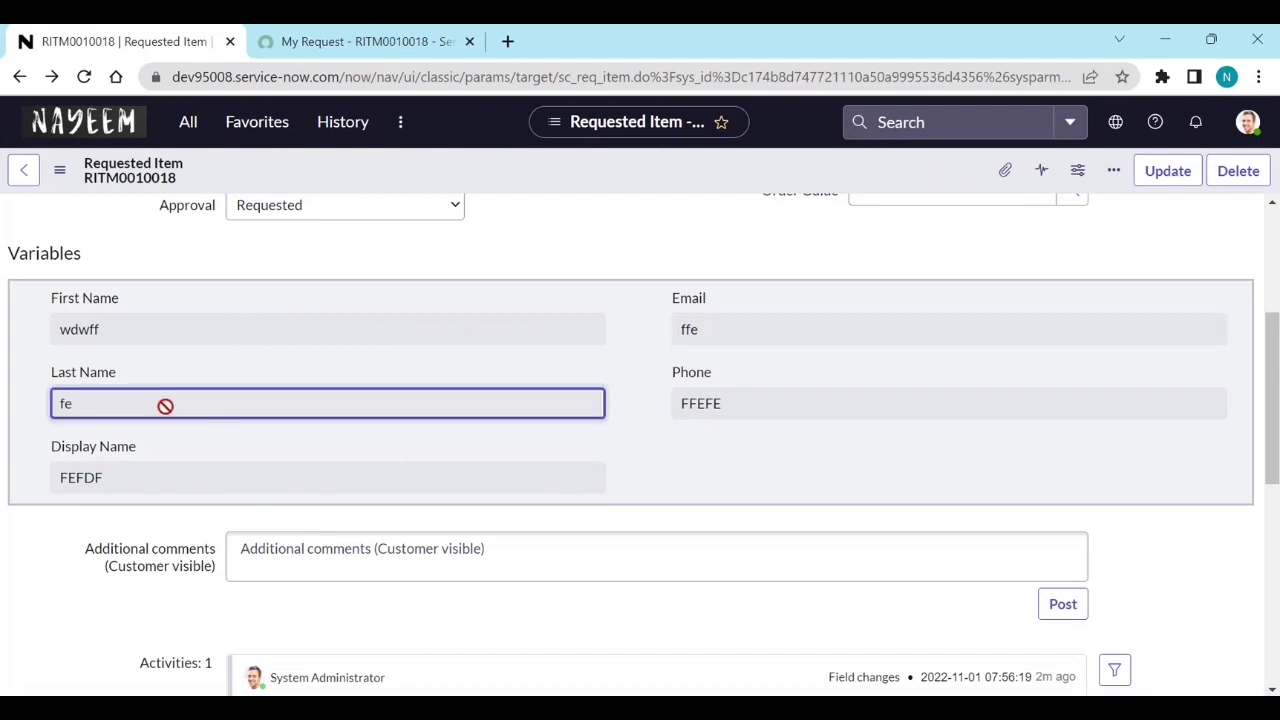
click(146, 335)
click(719, 318)
click(729, 396)
click(231, 491)
click(871, 400)
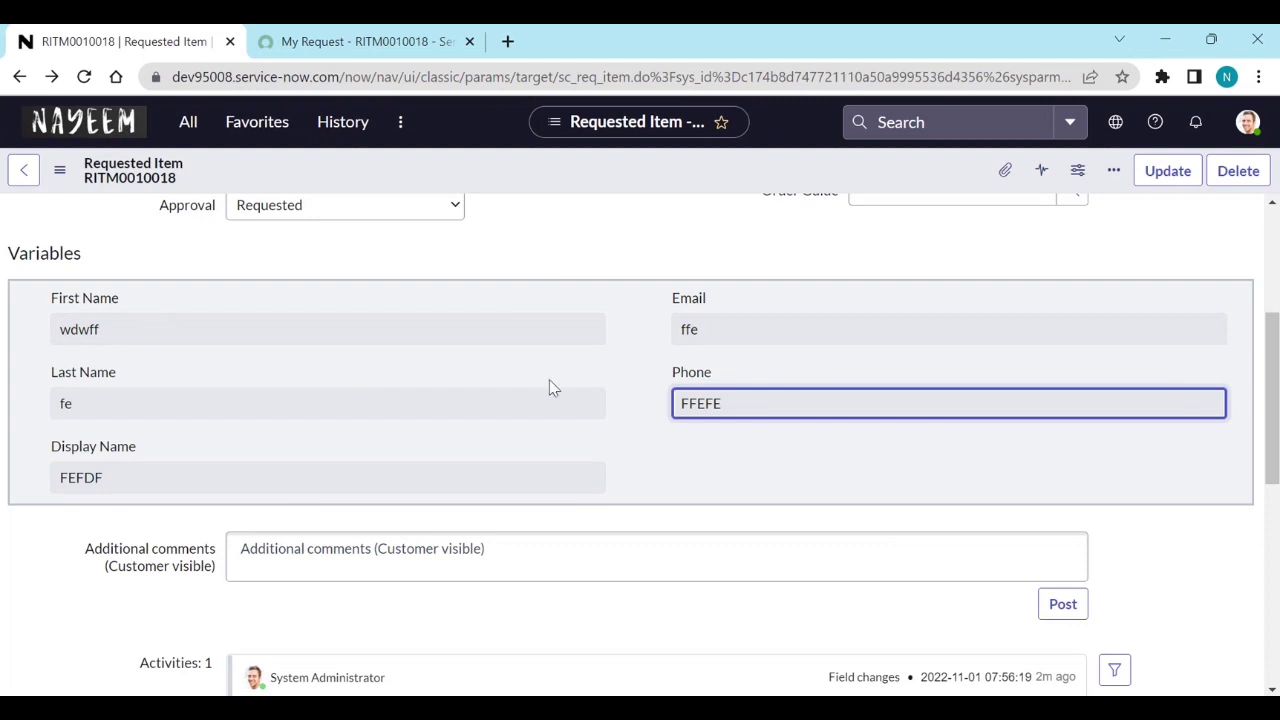
In the Approvers related list, change the RITM's approval state from Requested to Approved.
scroll(169, 476, down, 1)
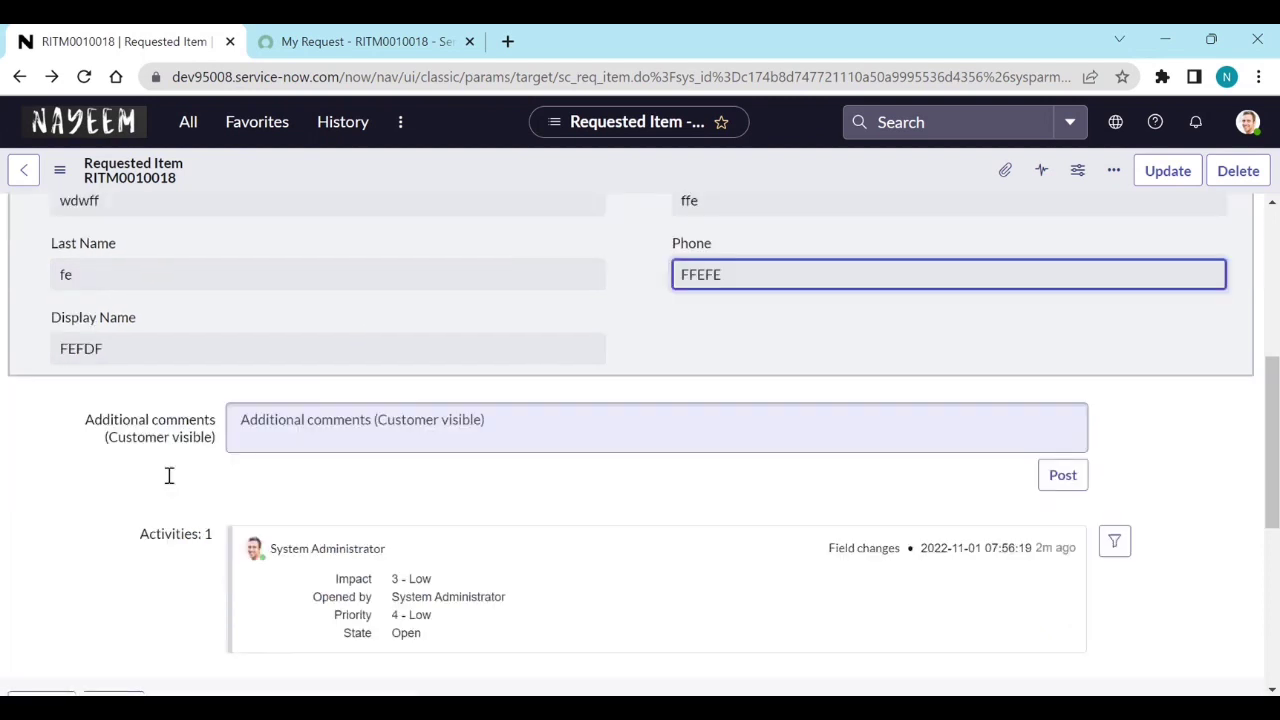
scroll(169, 476, down, 4)
click(165, 378)
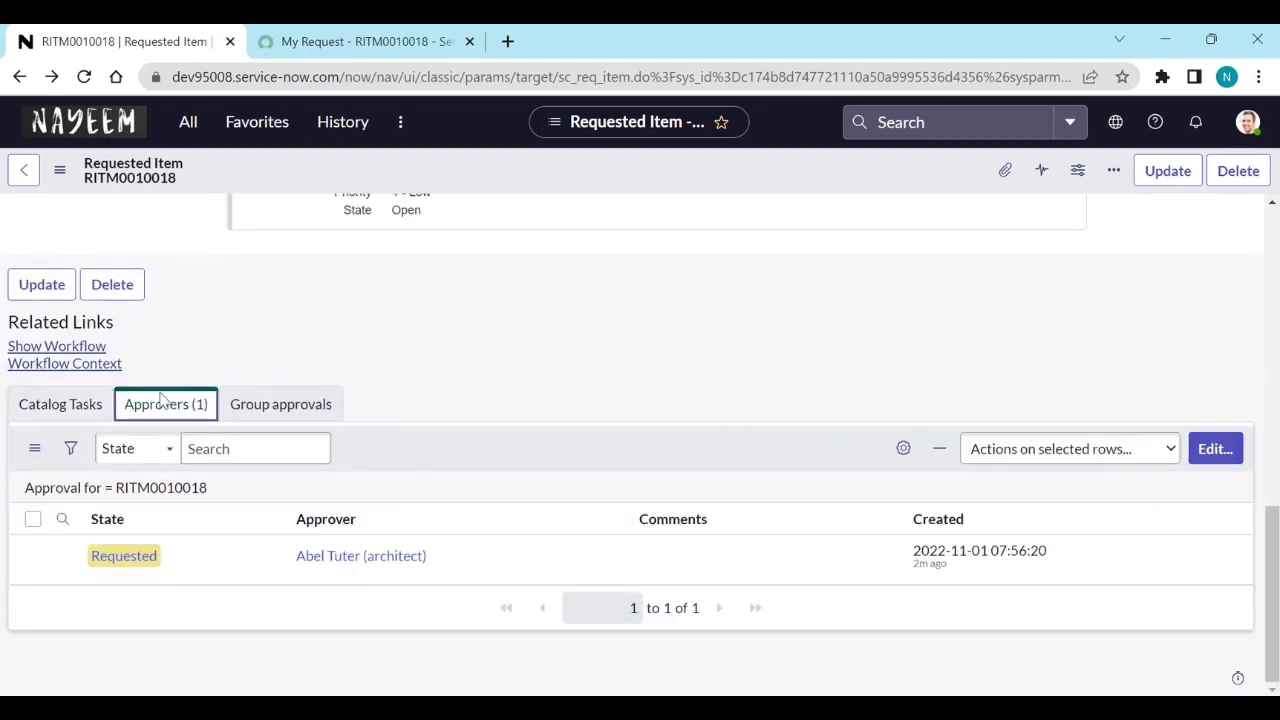
click(183, 558)
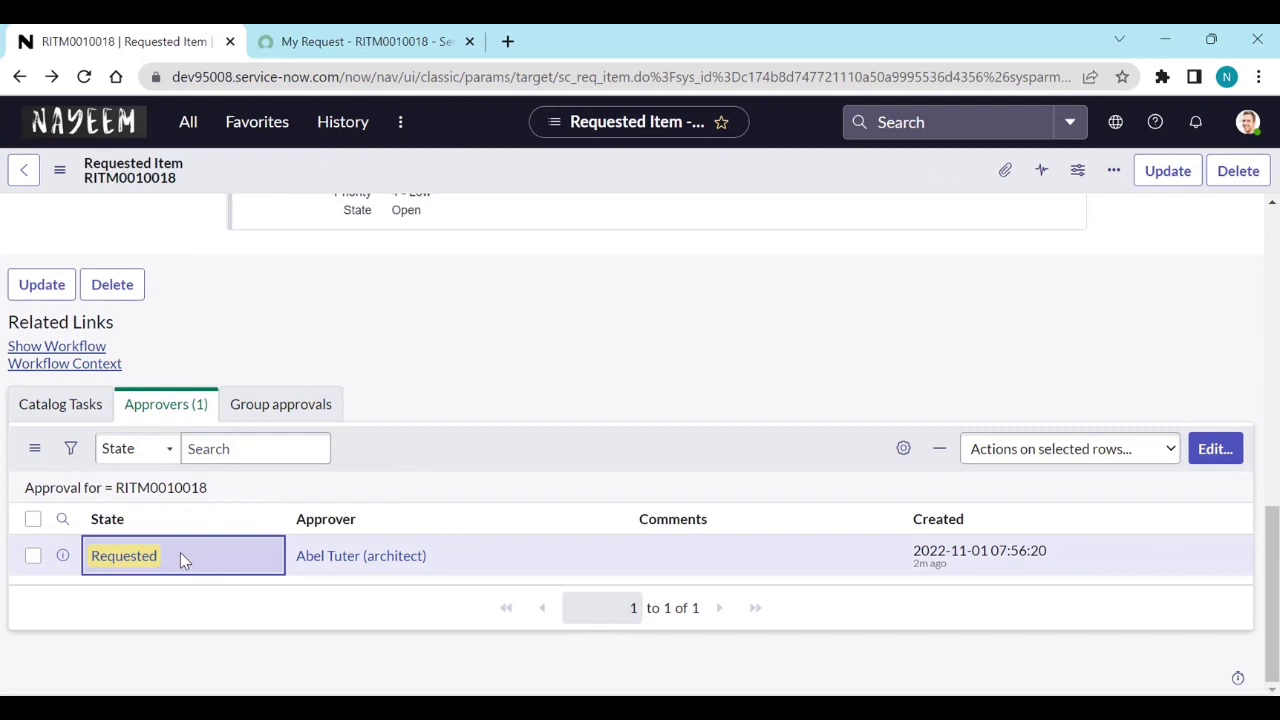
double_click(180, 555)
click(182, 564)
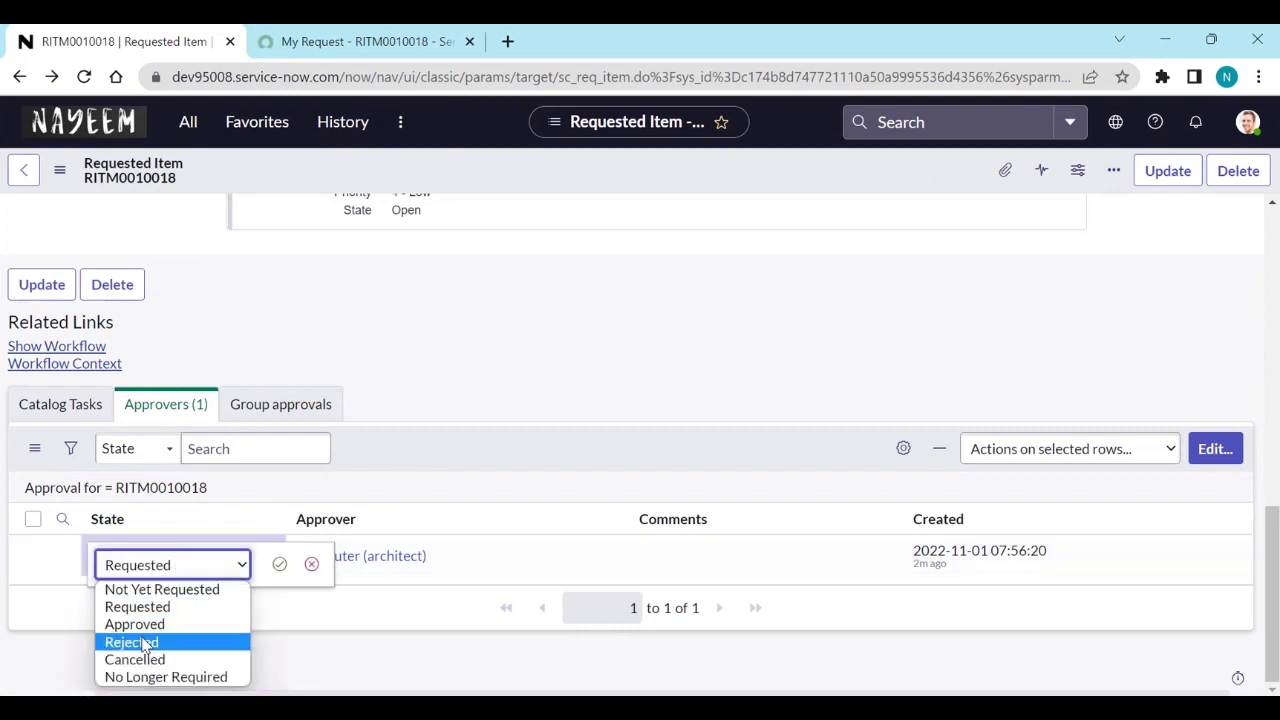
click(135, 622)
click(280, 564)
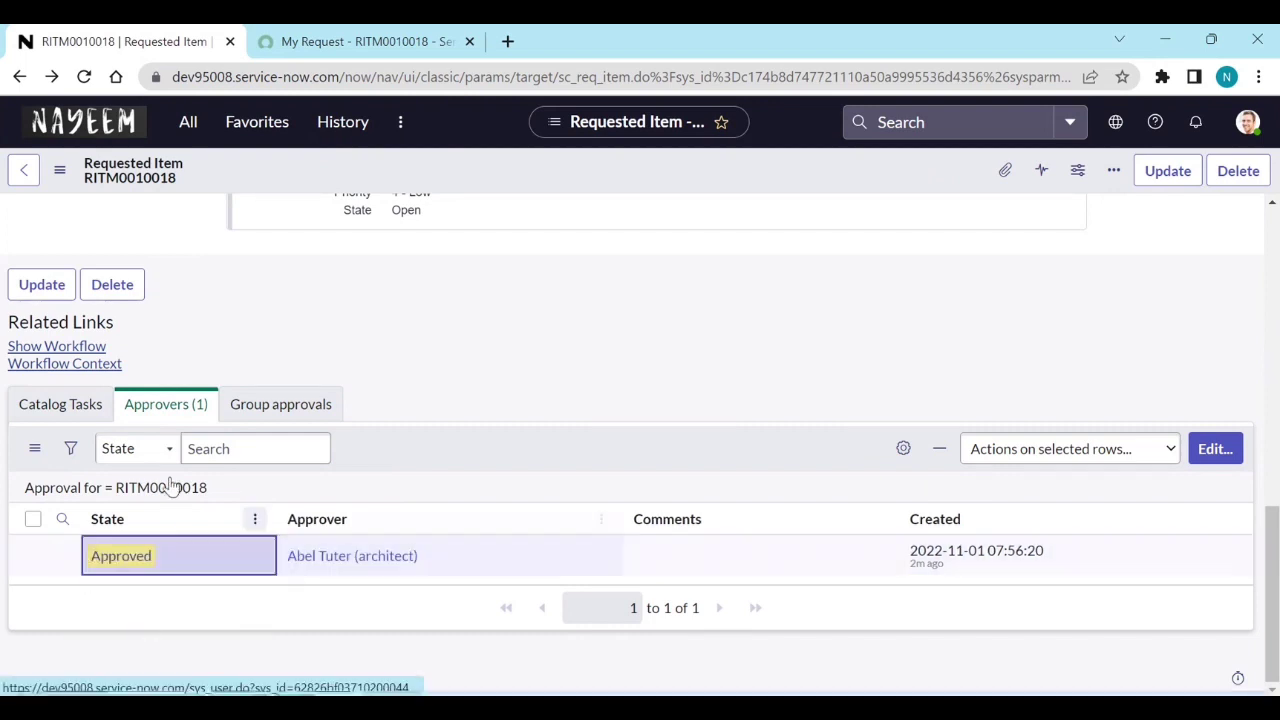
Open catalog task SCTASK0010027 and check that its First Name variable is still editable.
click(77, 418)
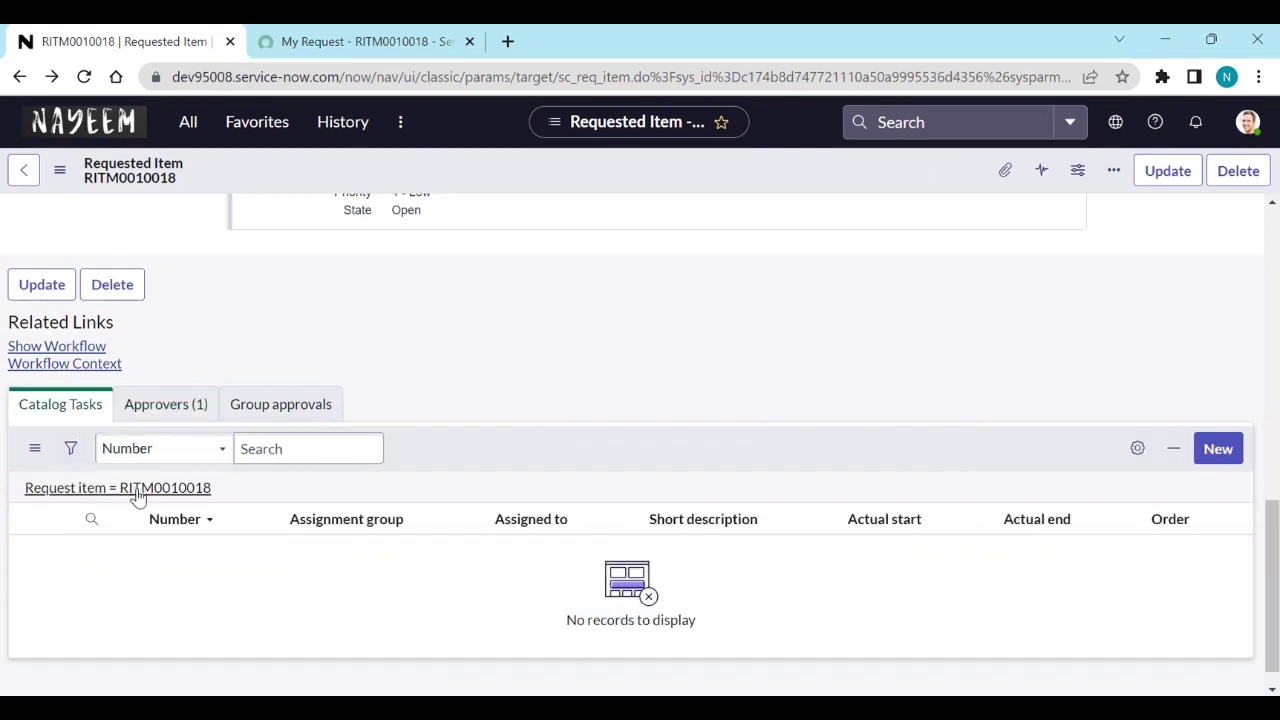
click(160, 558)
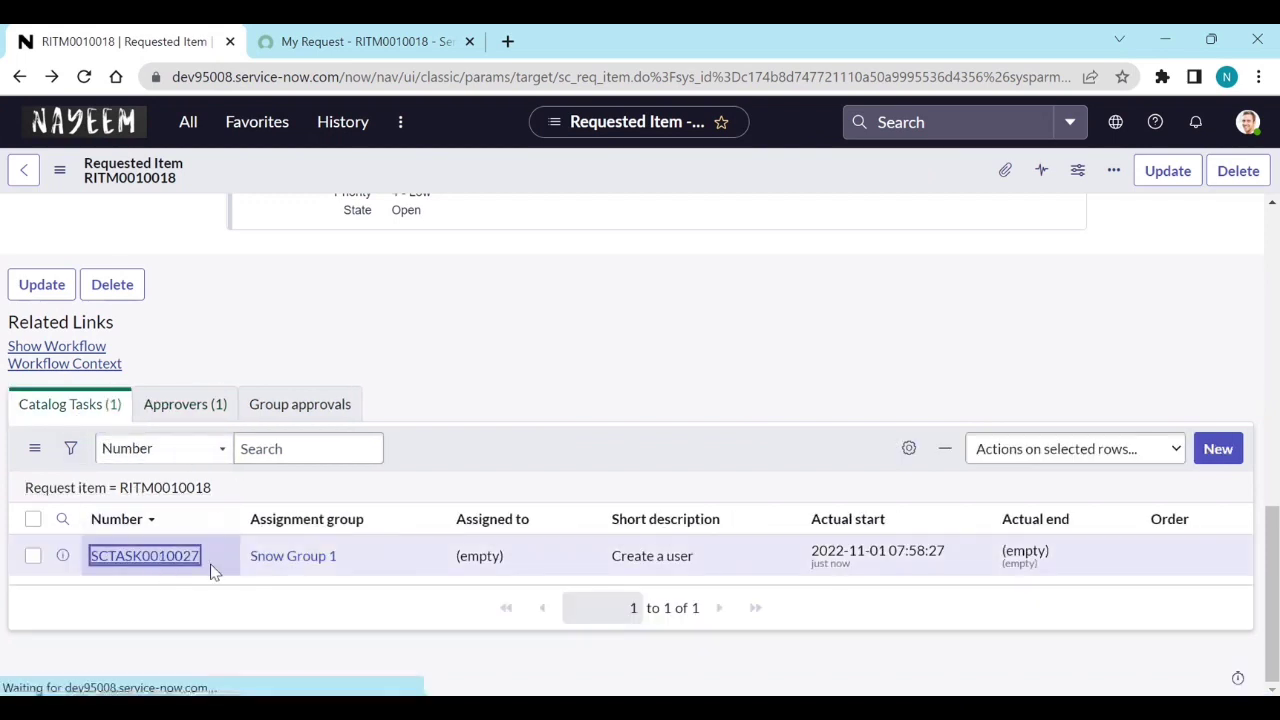
scroll(350, 520, down, 3)
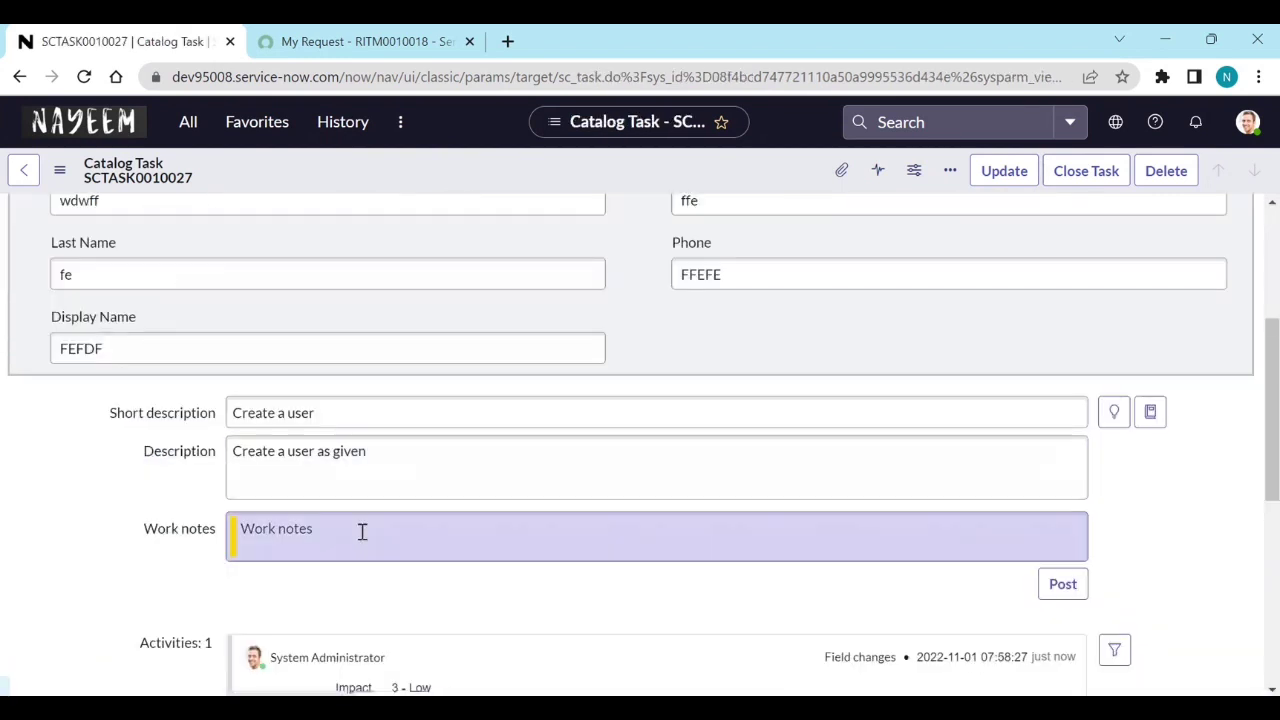
scroll(466, 457, up, 2)
click(241, 403)
Bring up the client scripts list for the Catalog Task table from the form header.
right_click(524, 171)
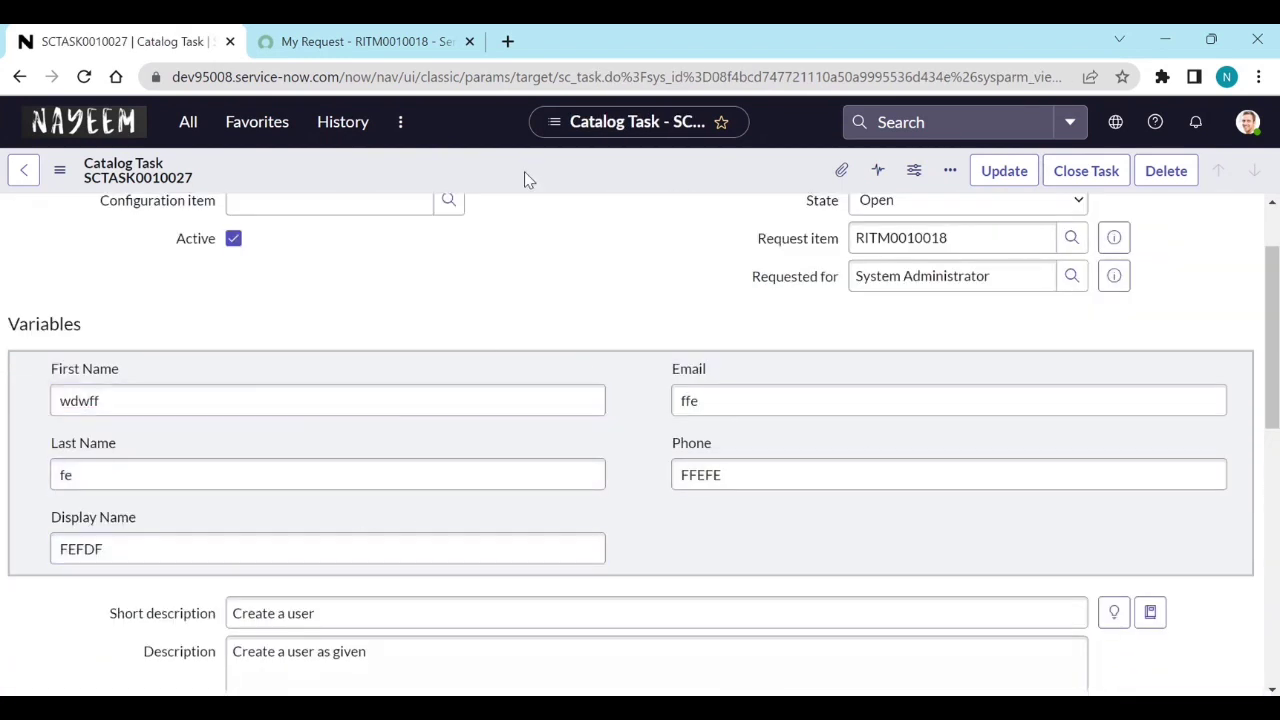
mouse_move(648, 290)
mouse_move(648, 267)
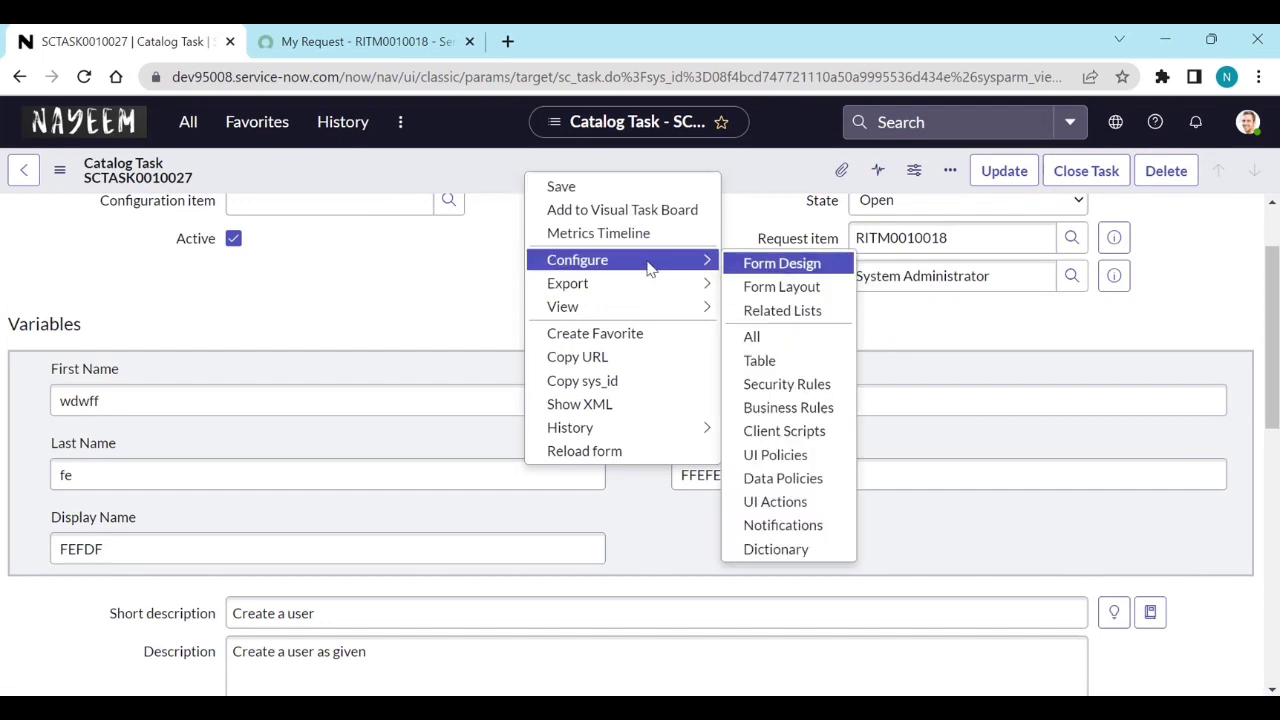
click(784, 443)
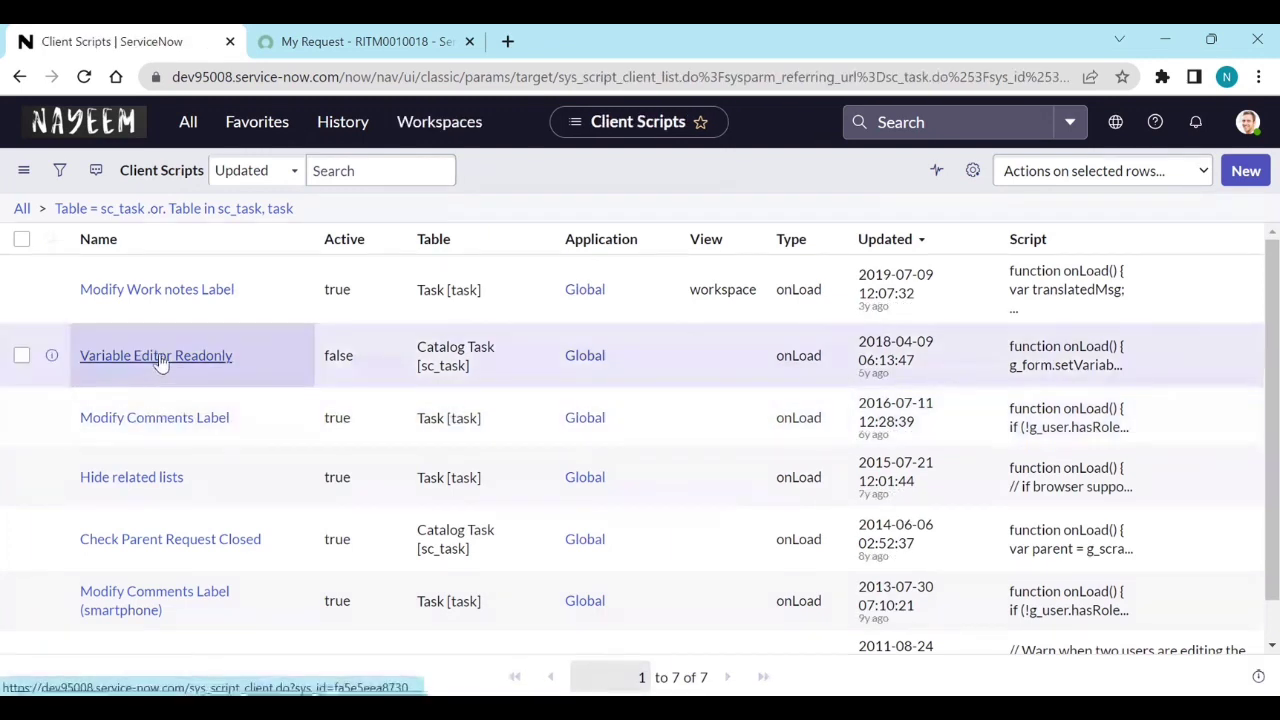
Set Variable Editor Readonly's Active to true in the list, save, and return to the task.
click(350, 388)
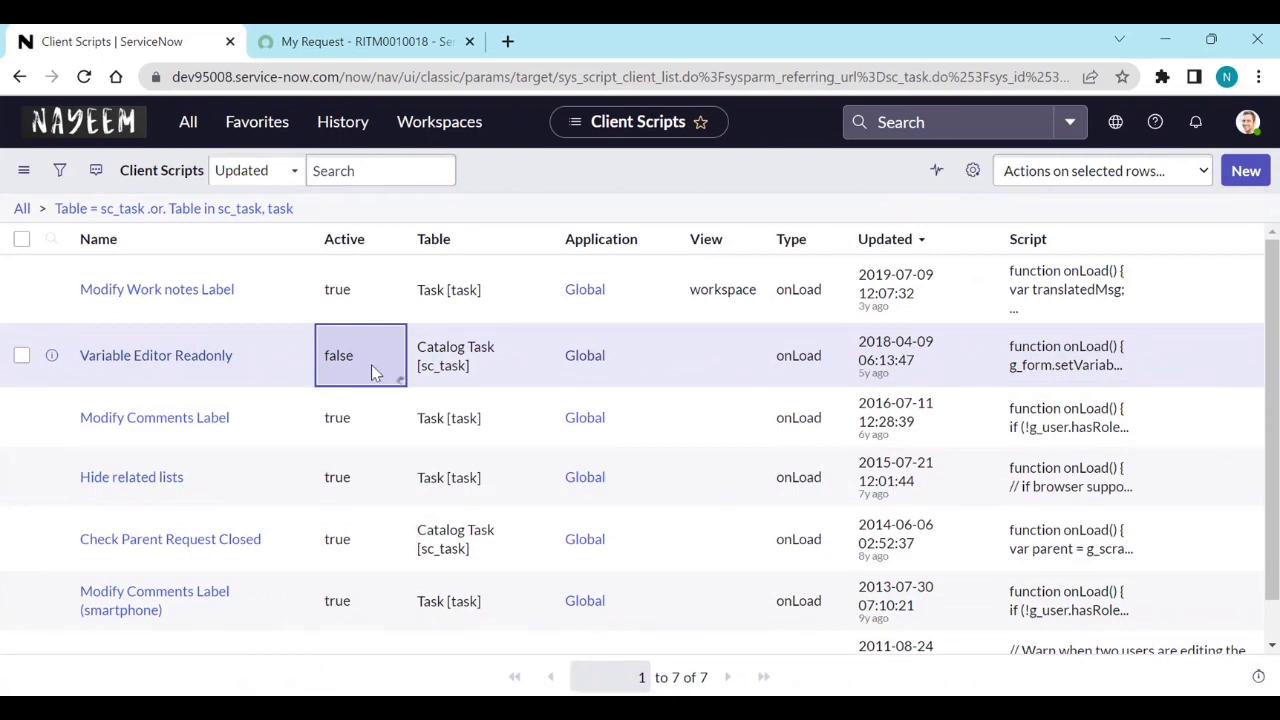
double_click(371, 364)
click(360, 347)
click(346, 374)
click(412, 348)
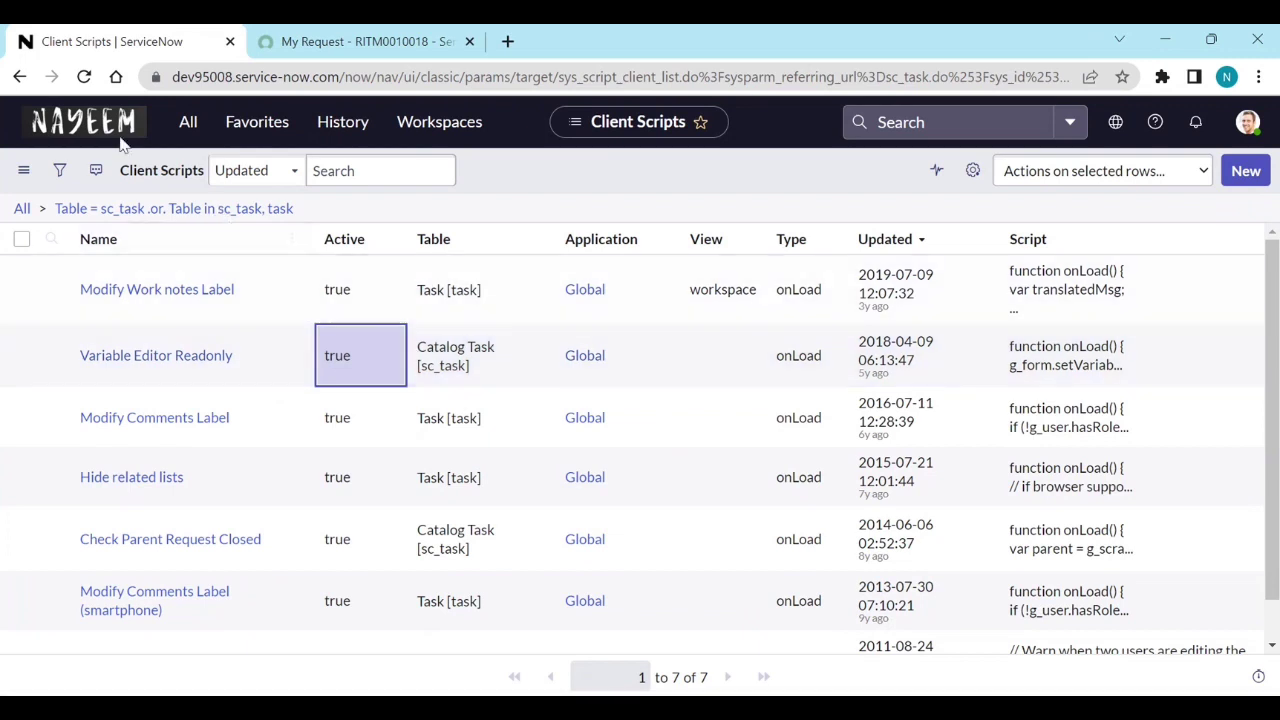
click(19, 77)
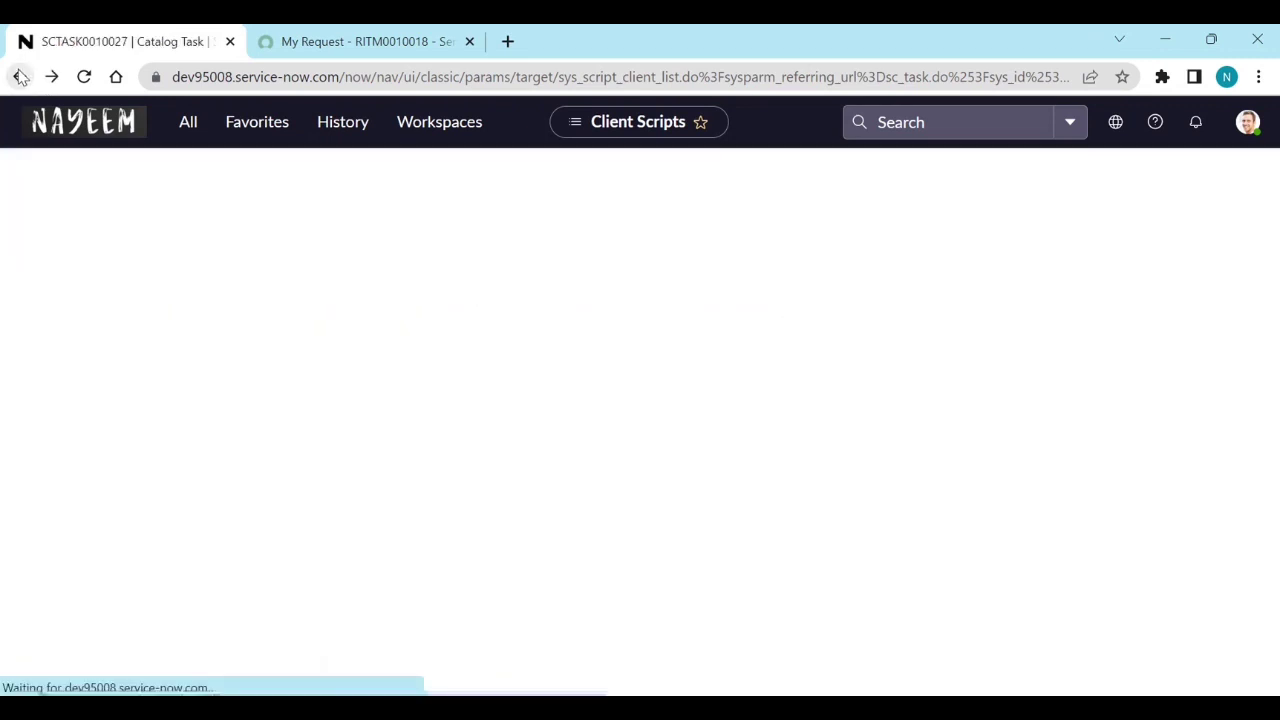
Scroll SCTASK0010027 to confirm its Variables section fields are now greyed out and read-only.
scroll(343, 524, down, 1)
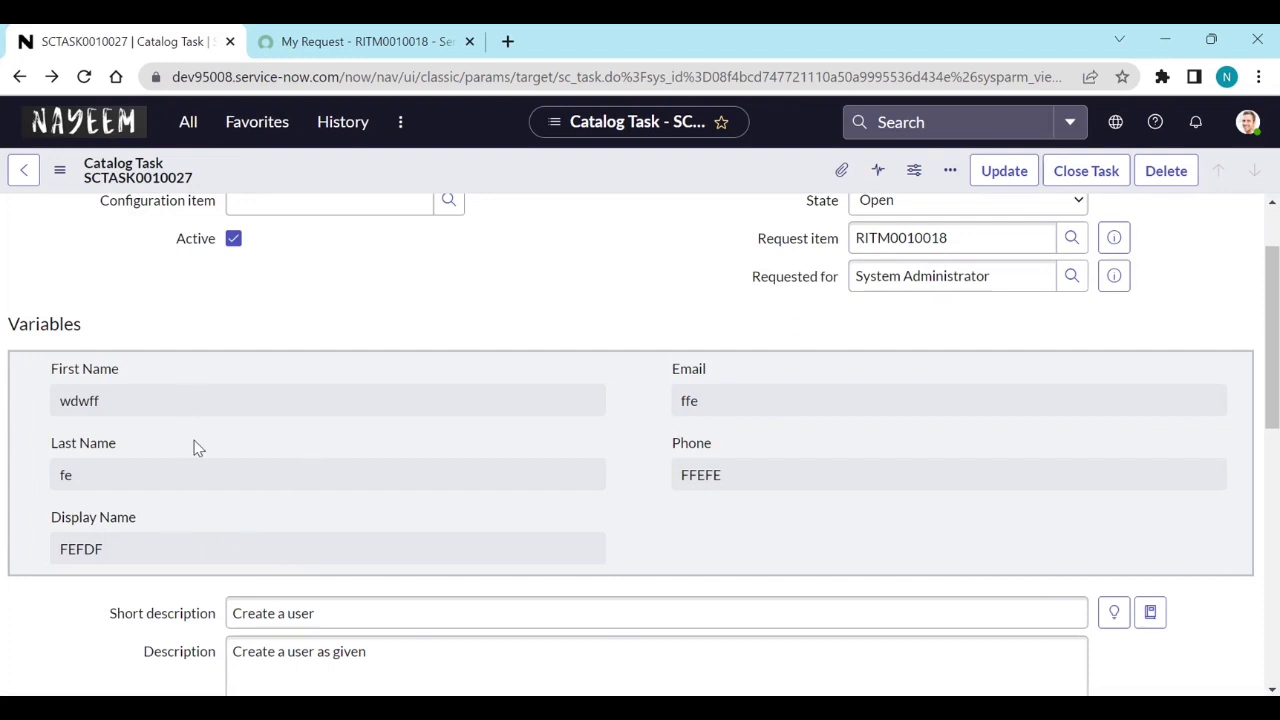
key(Tab)
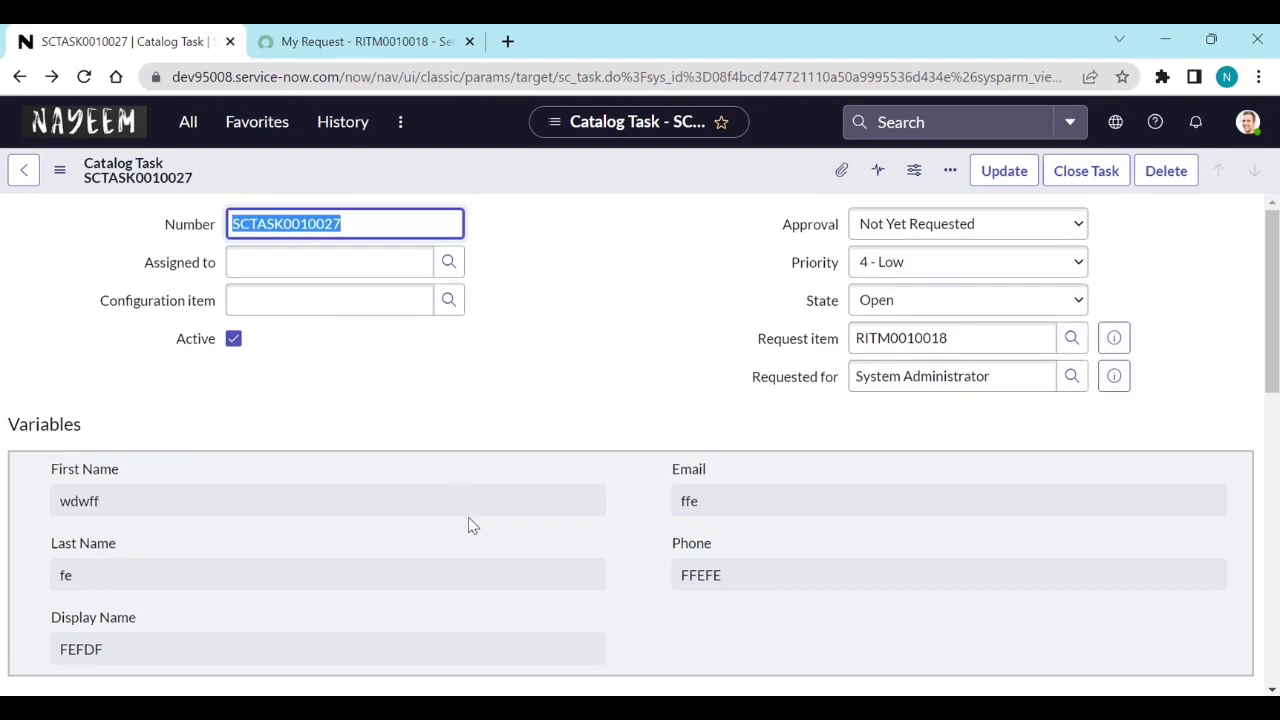